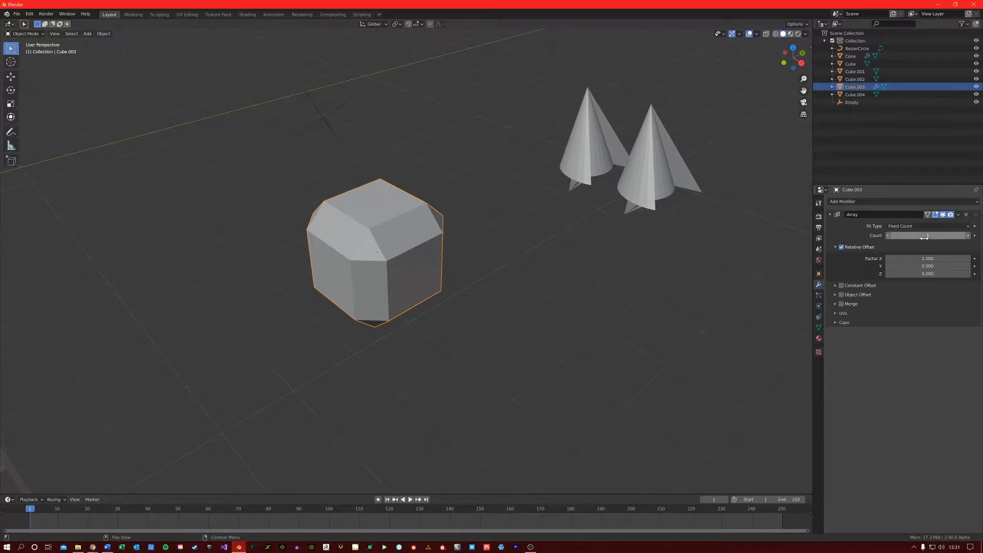
# Set the Array modifier Count to 2, then to 3, giving a row of three cubes
pyautogui.click(924, 238)
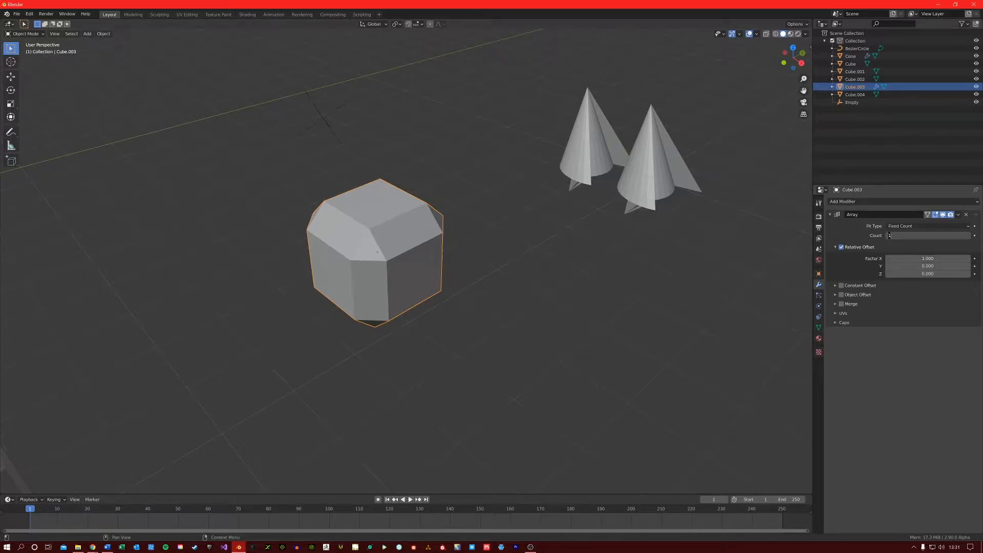
pyautogui.write('2')
pyautogui.press('Return')
pyautogui.moveTo(272, 283); pyautogui.dragTo(485, 272, button='middle')
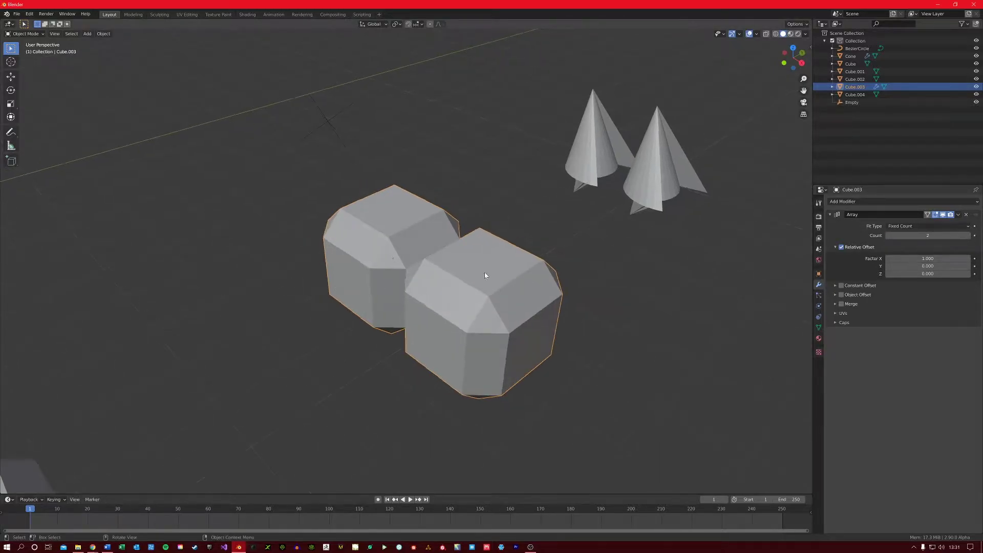
pyautogui.click(928, 235)
pyautogui.write('3')
pyautogui.press('Return')
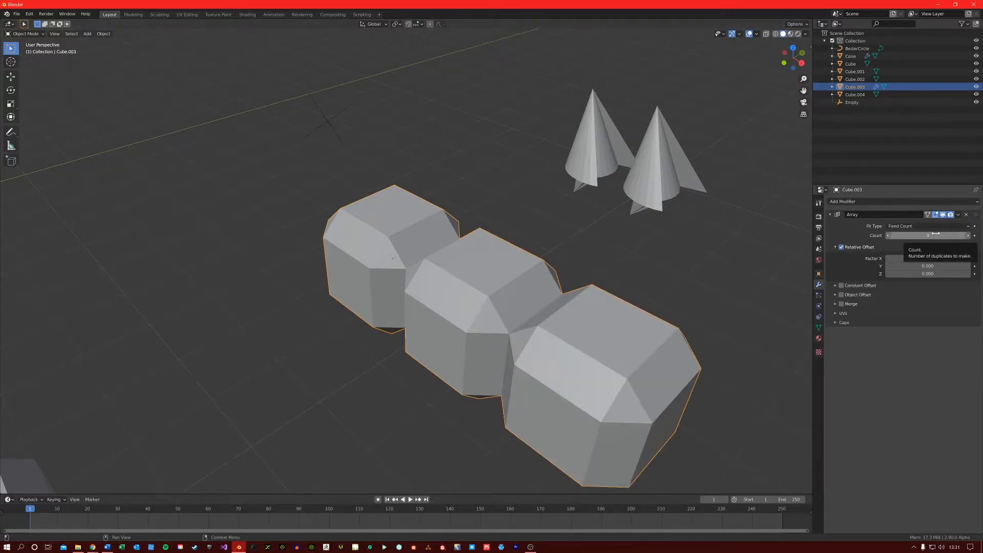
# Switch Fit Type to Fit Length, drag Length up to about 8 m, then back down to one cube
pyautogui.click(920, 225)
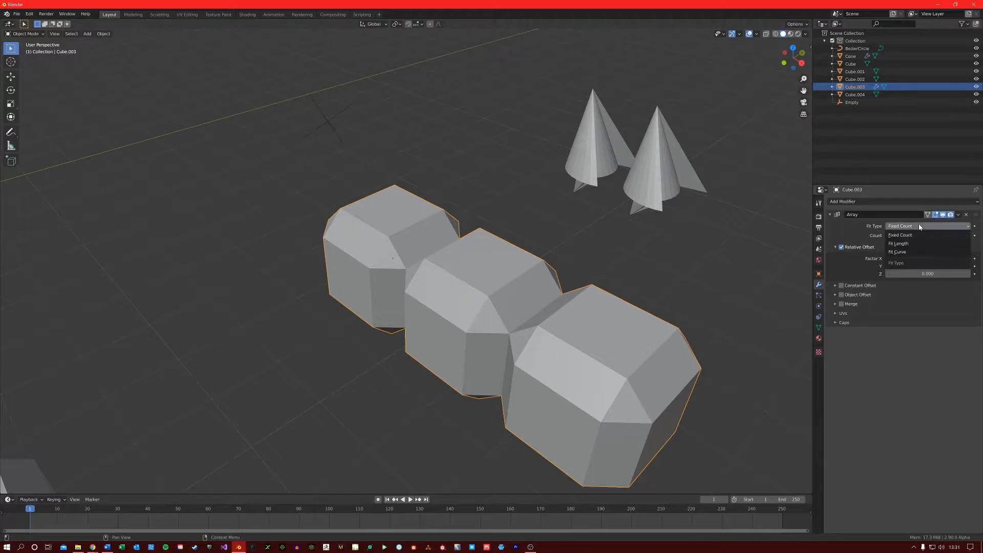
pyautogui.click(917, 243)
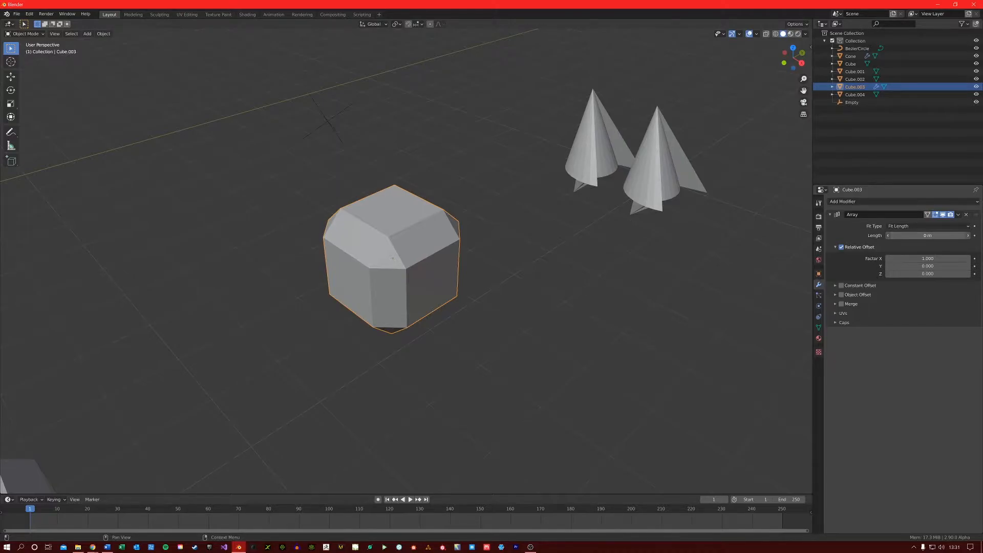
pyautogui.moveTo(911, 236)
pyautogui.mouseDown()
pyautogui.moveTo(945, 237)
pyautogui.moveTo(926, 235)
pyautogui.mouseUp()
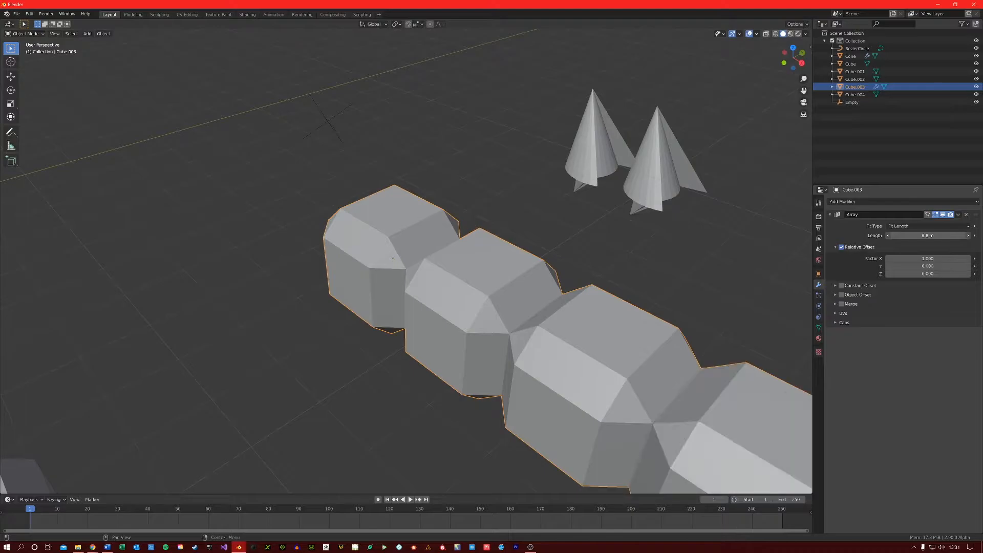
pyautogui.scroll(-3, 655, 342)
pyautogui.scroll(-6, 605, 314)
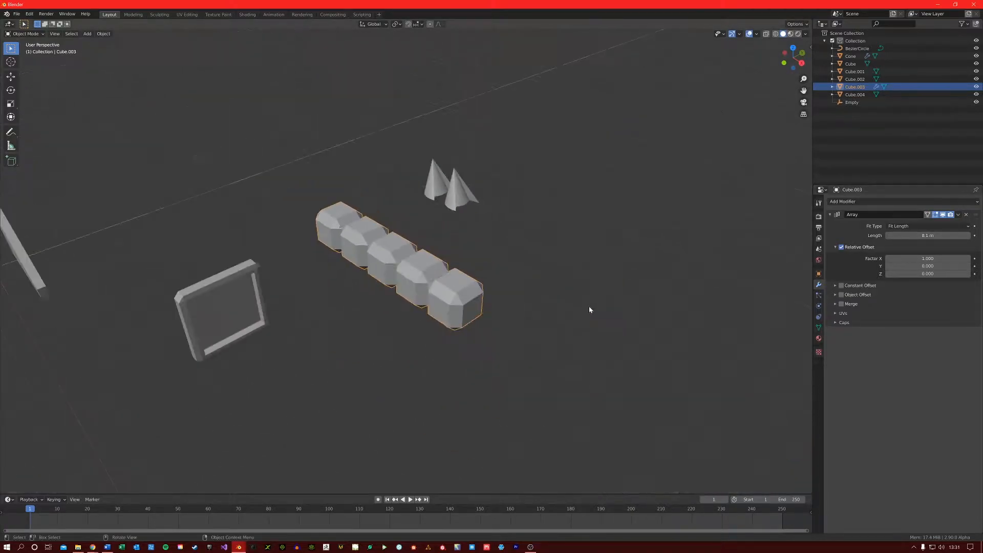
pyautogui.scroll(1, 590, 307)
pyautogui.moveTo(918, 236)
pyautogui.mouseDown()
pyautogui.moveTo(931, 235)
pyautogui.moveTo(916, 236)
pyautogui.mouseUp()
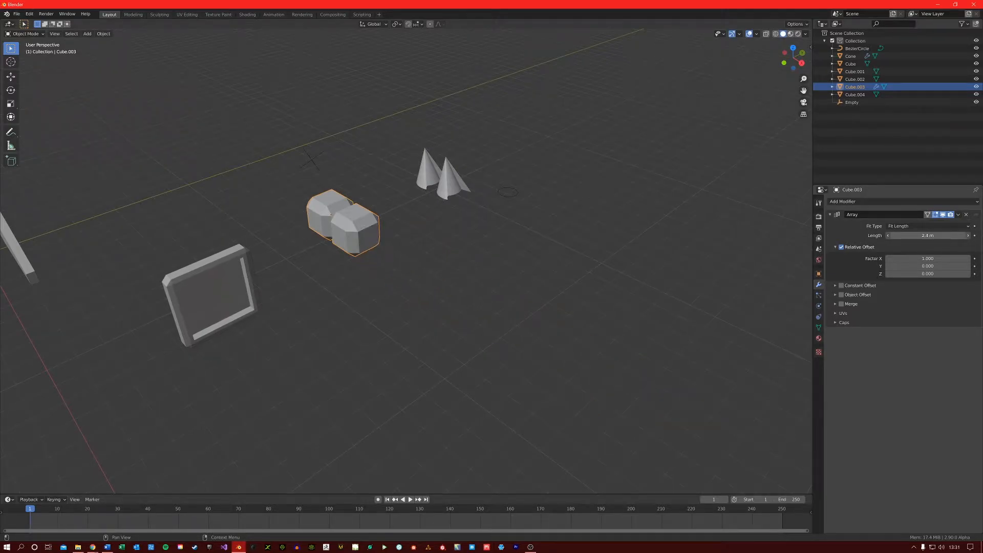
# Set the cube's Fit Type to Fit Curve and check the cone's array uses BezierCircle
pyautogui.click(913, 227)
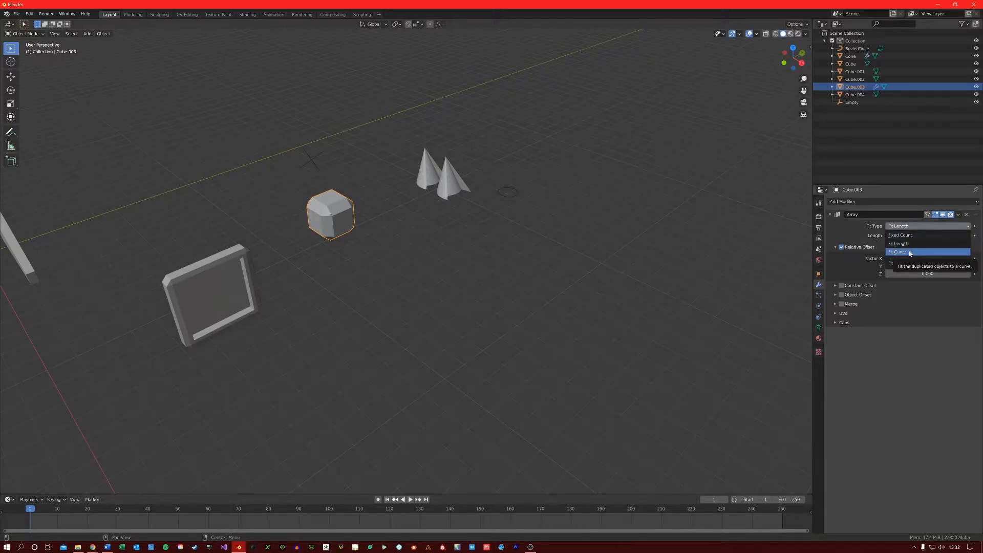
pyautogui.click(909, 253)
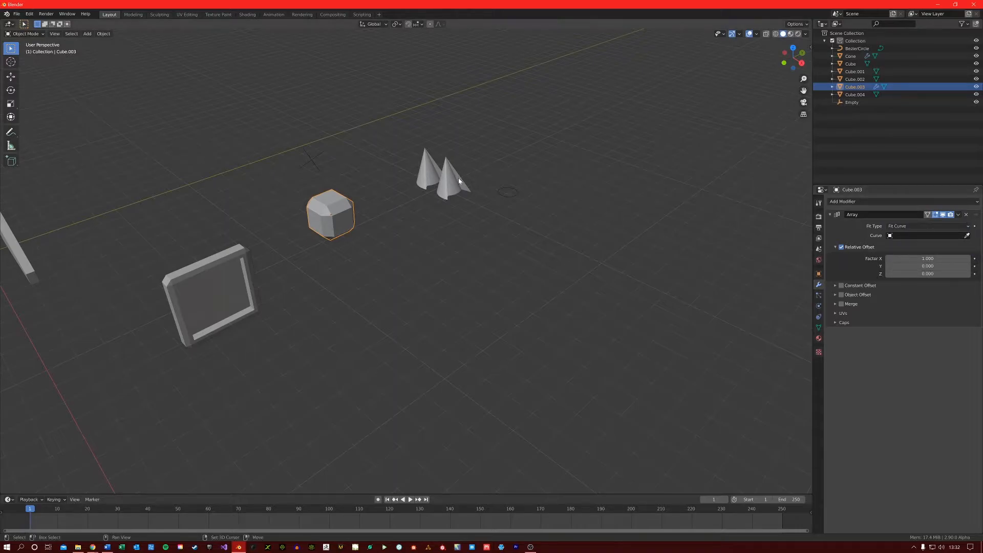
pyautogui.moveTo(459, 178)
pyautogui.mouseDown(button='middle')
pyautogui.moveTo(450, 233)
pyautogui.moveTo(384, 241)
pyautogui.moveTo(339, 226)
pyautogui.mouseUp(button='middle')
pyautogui.scroll(5, 449, 230)
pyautogui.click(339, 226)
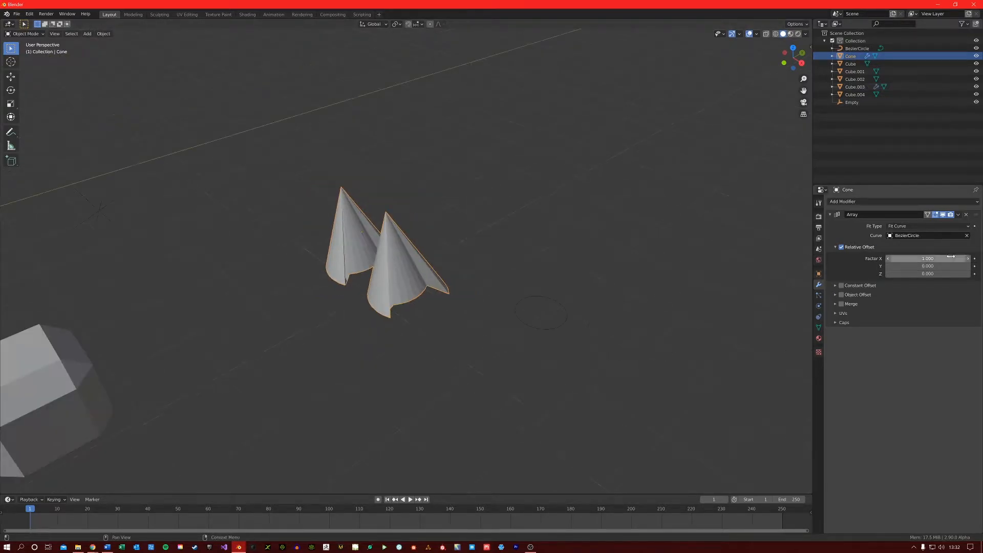
pyautogui.click(565, 308)
pyautogui.click(378, 275)
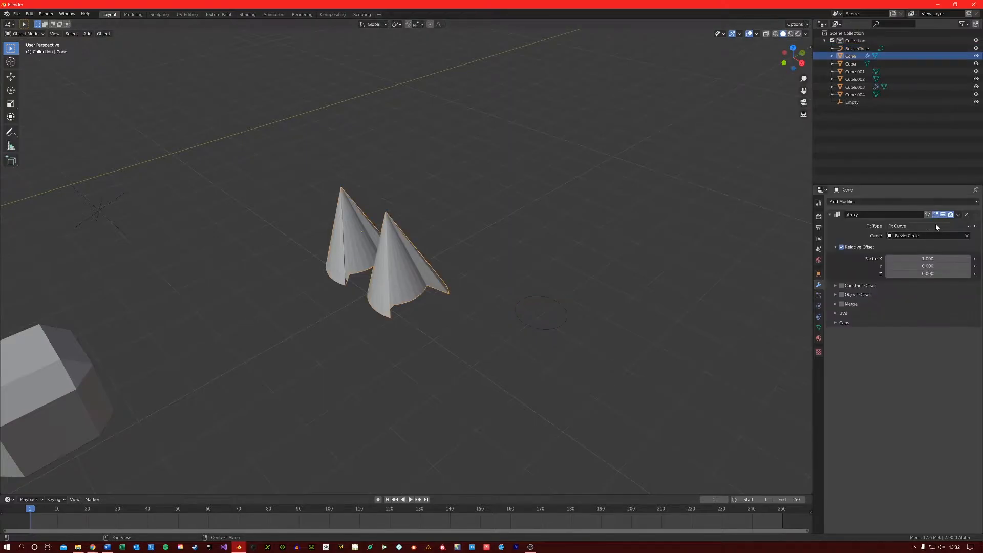
pyautogui.click(929, 235)
pyautogui.click(926, 246)
# Try enlarging the BezierCircle in Edit Mode with S, then cancel to restore its size
pyautogui.click(569, 316)
pyautogui.press('Tab')
pyautogui.press('s')
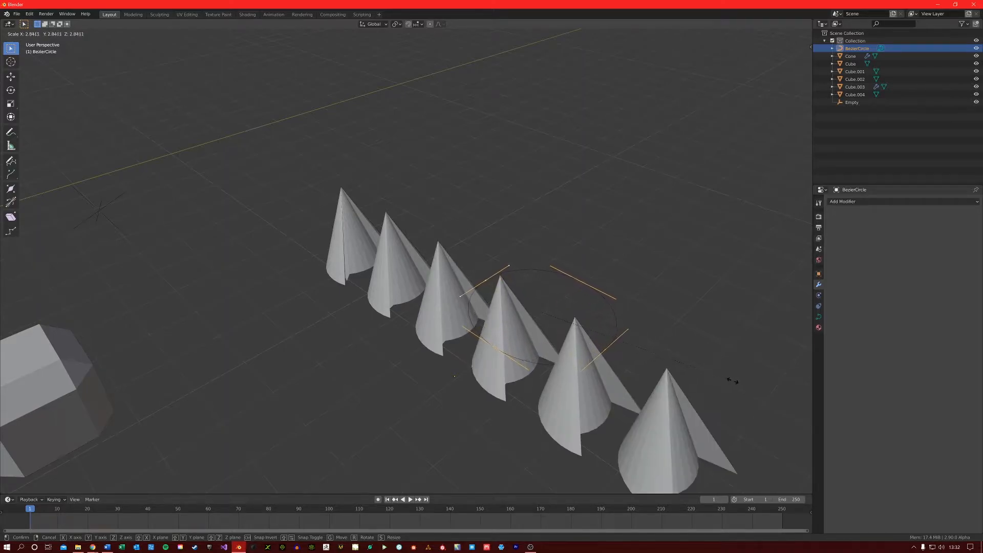
pyautogui.rightClick(713, 377)
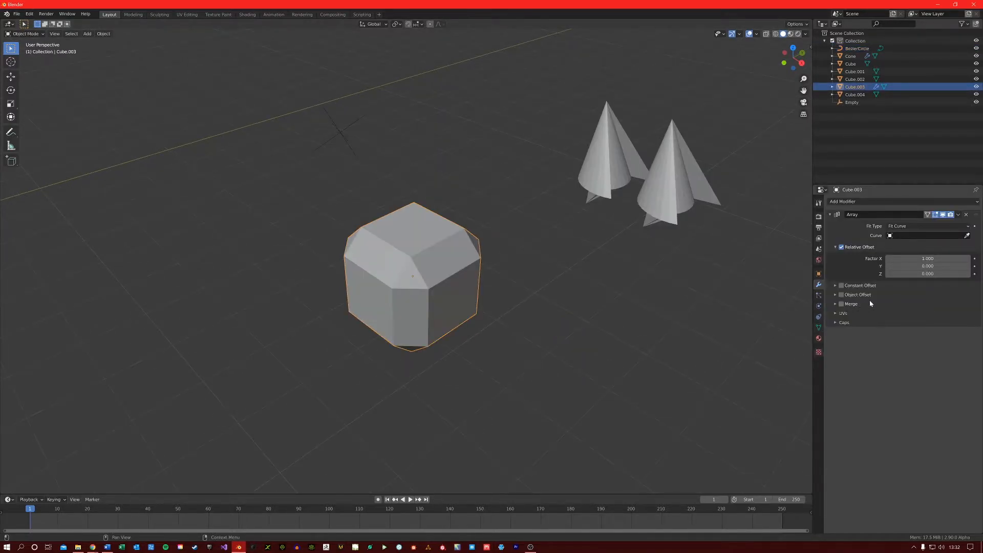
# Return the array to Fixed Count and set Relative Offset Factor X to 2
pyautogui.click(839, 286)
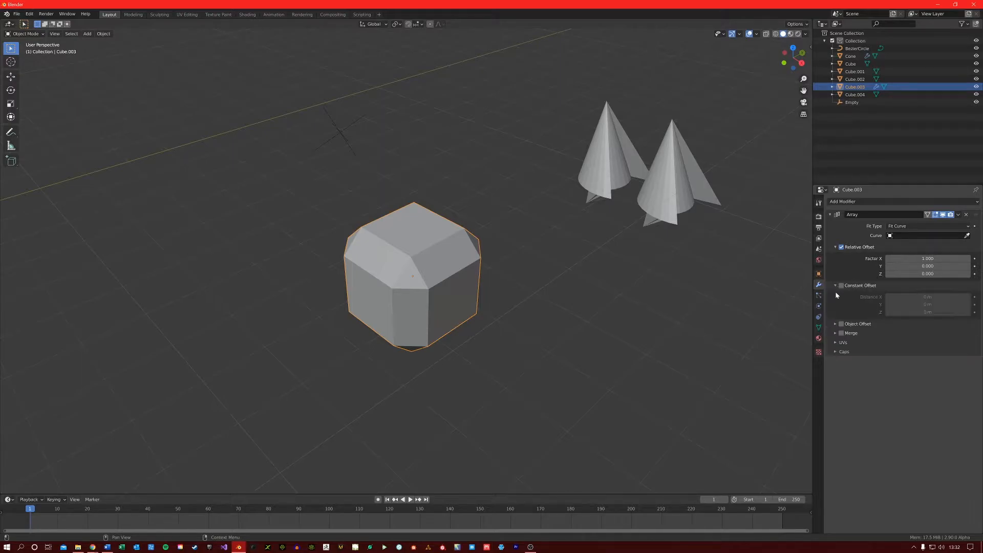
pyautogui.click(836, 323)
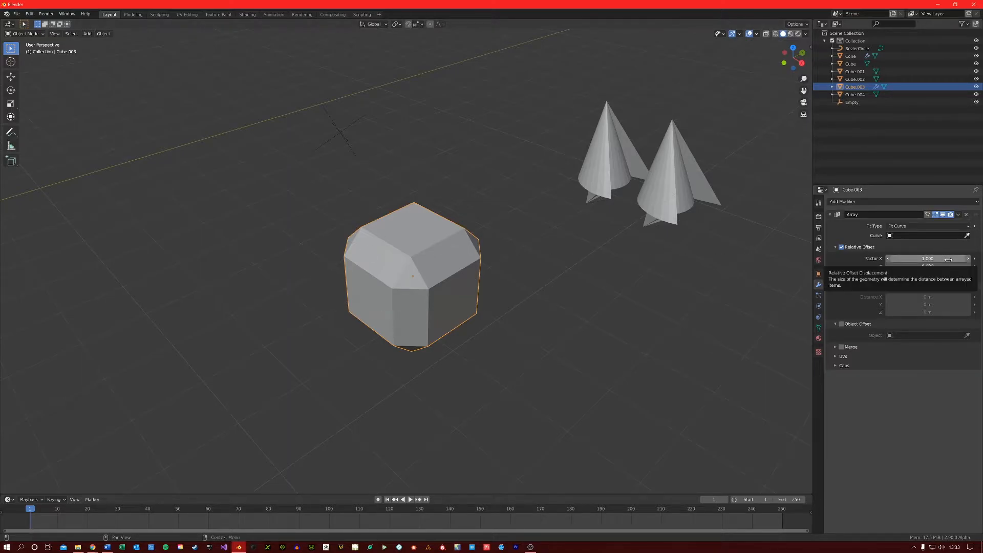
pyautogui.click(953, 226)
pyautogui.click(911, 236)
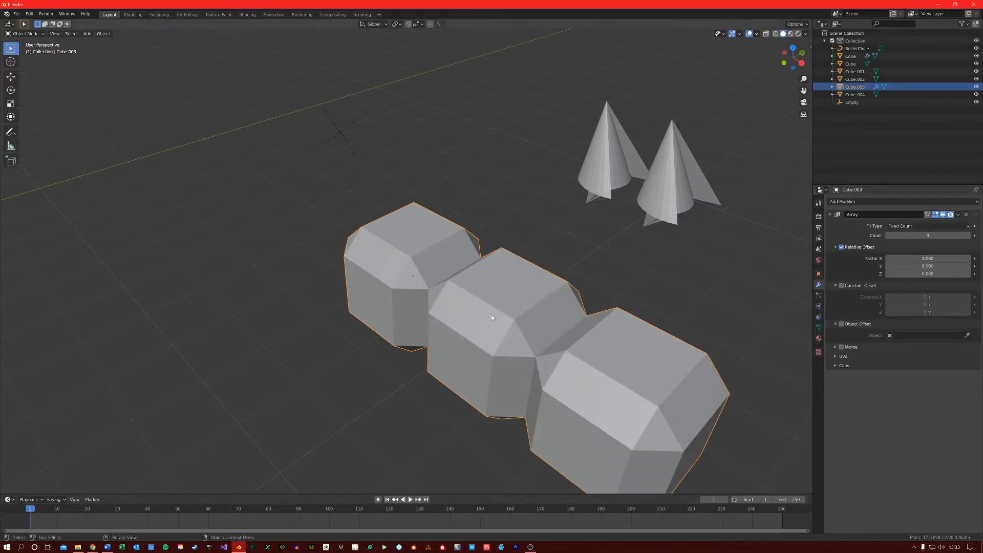
pyautogui.moveTo(478, 355)
pyautogui.mouseDown(button='middle')
pyautogui.moveTo(456, 358)
pyautogui.moveTo(459, 343)
pyautogui.moveTo(544, 333)
pyautogui.moveTo(413, 377)
pyautogui.moveTo(477, 325)
pyautogui.moveTo(465, 326)
pyautogui.moveTo(414, 241)
pyautogui.moveTo(428, 269)
pyautogui.mouseUp(button='middle')
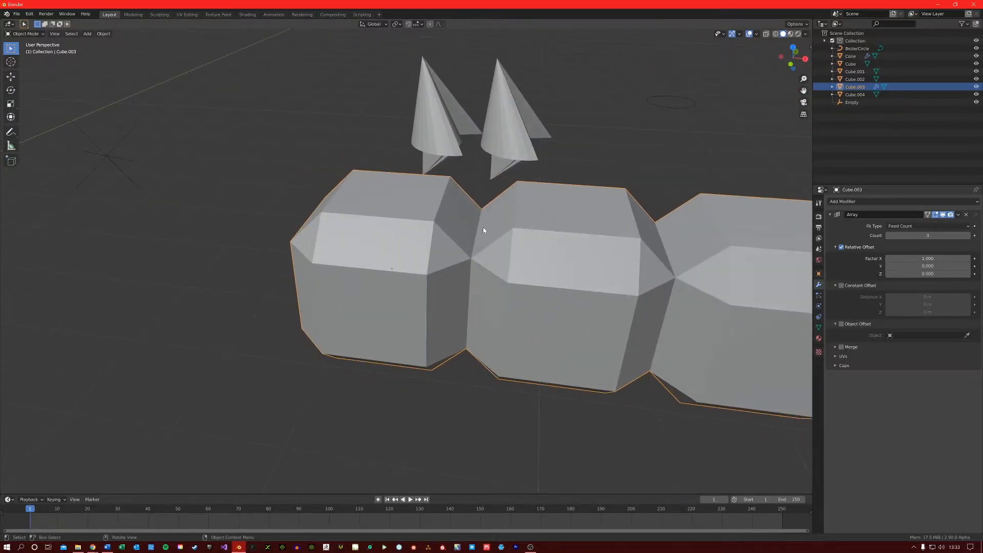
pyautogui.moveTo(525, 283)
pyautogui.keyDown('shift'); pyautogui.mouseDown(button='middle')
pyautogui.moveTo(499, 284)
pyautogui.moveTo(509, 285)
pyautogui.mouseUp(button='middle'); pyautogui.keyUp('shift')
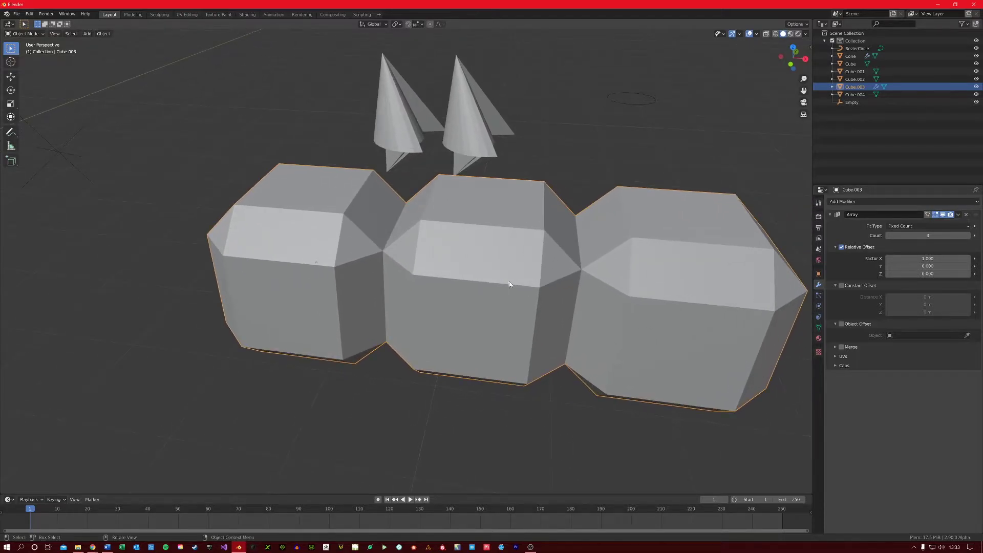
pyautogui.click(926, 259)
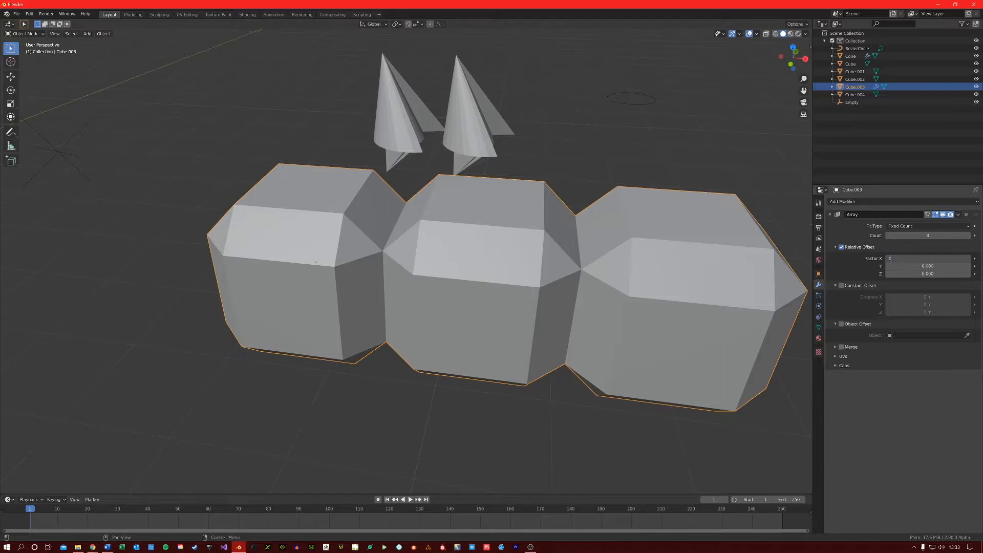
pyautogui.write('2')
pyautogui.press('Return')
pyautogui.scroll(-3, 570, 325)
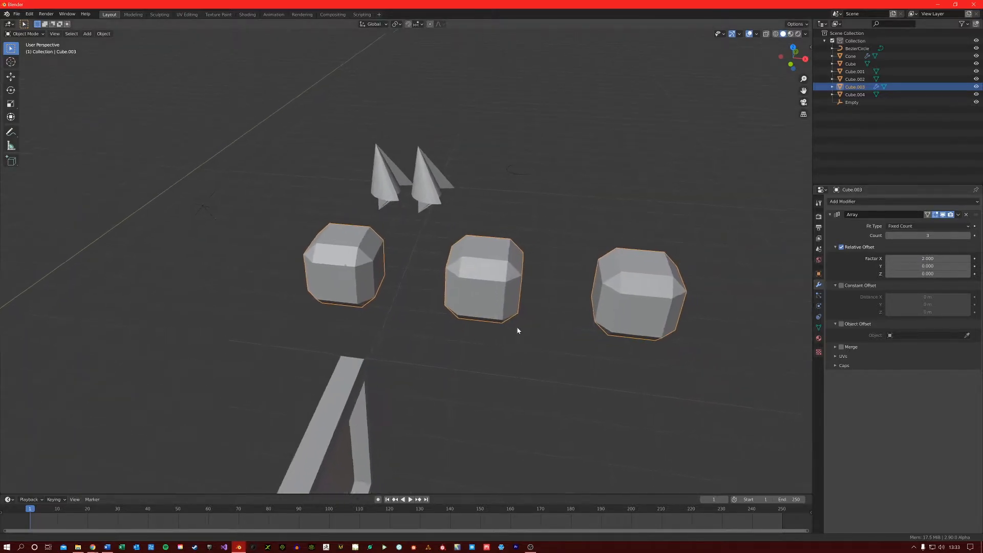
# Scale the cube down and raise Relative Offset Factor X to 5, spreading the copies apart
pyautogui.keyDown('shift'); pyautogui.moveTo(570, 325); pyautogui.dragTo(512, 329, button='middle'); pyautogui.keyUp('shift')
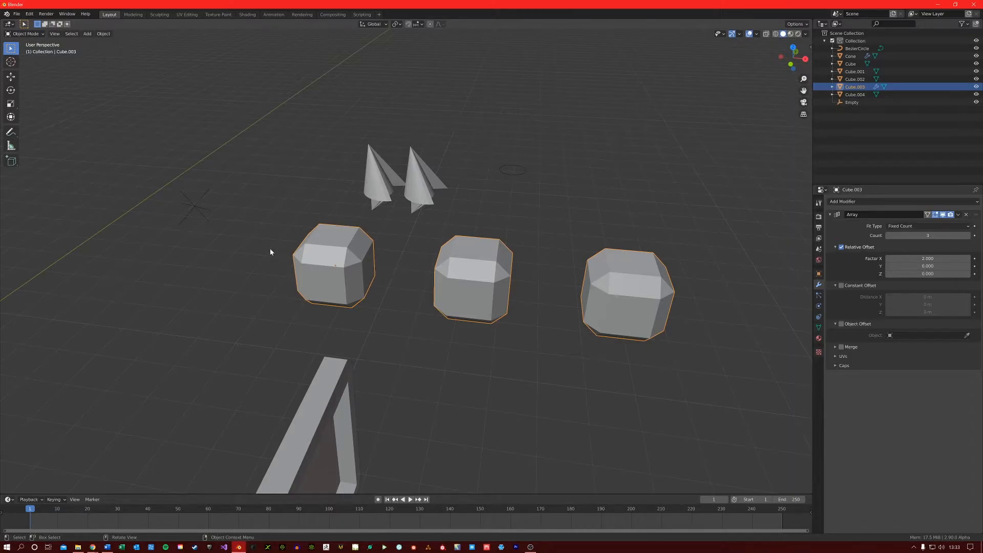
pyautogui.press('s')
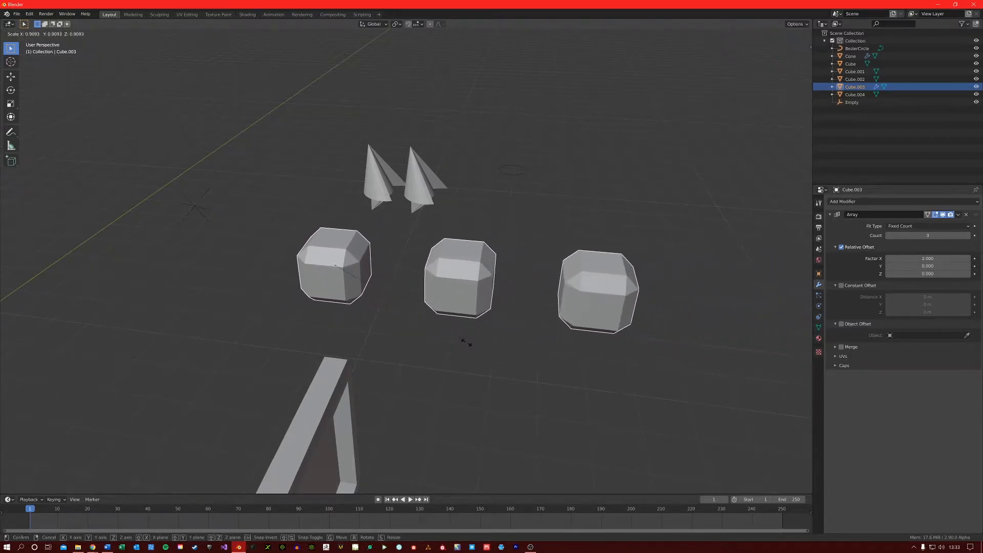
pyautogui.click(688, 321)
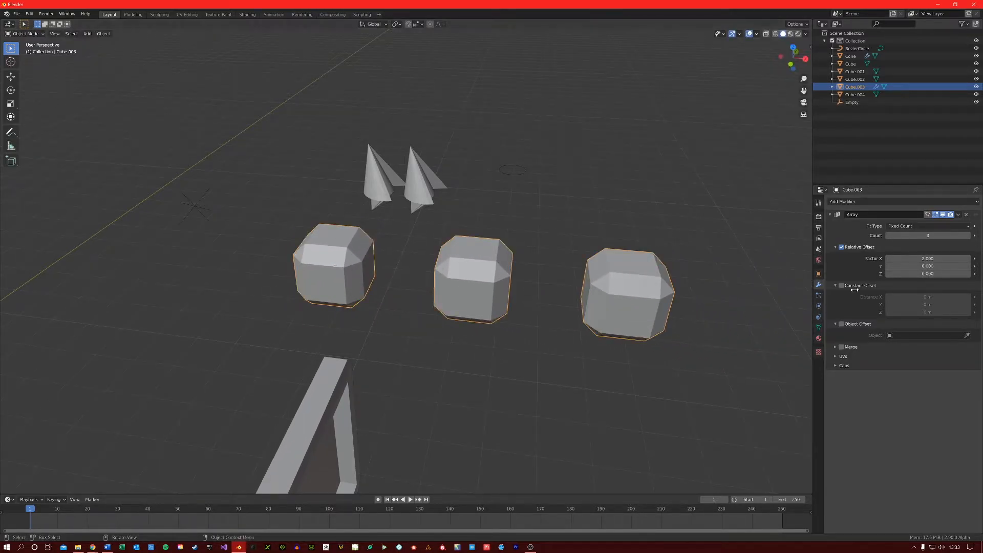
pyautogui.click(927, 258)
pyautogui.write('5')
pyautogui.press('Return')
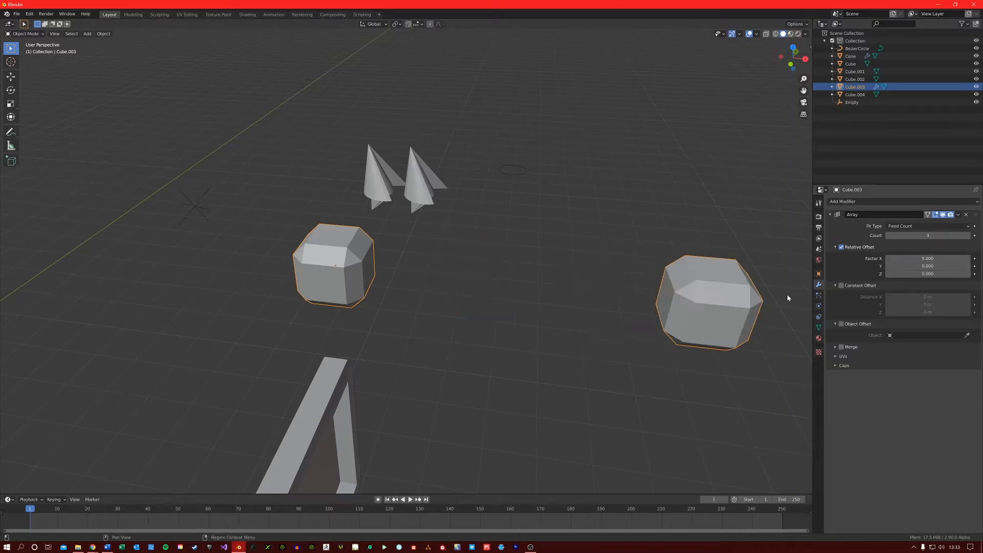
pyautogui.scroll(-5, 505, 345)
pyautogui.moveTo(505, 345)
pyautogui.mouseDown(button='middle')
pyautogui.moveTo(329, 358)
pyautogui.moveTo(484, 358)
pyautogui.mouseUp(button='middle')
pyautogui.scroll(3, 391, 307)
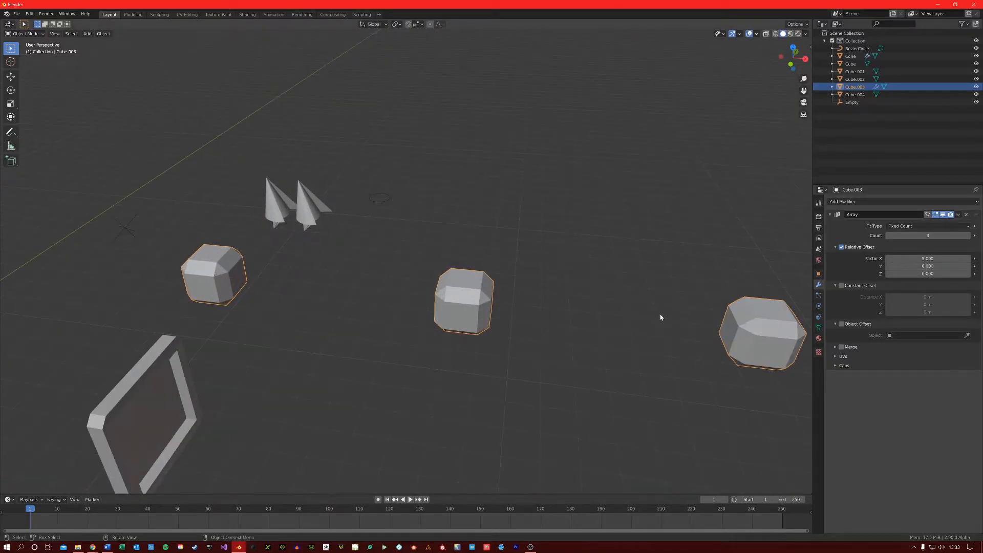
pyautogui.press('s')
pyautogui.click(384, 327)
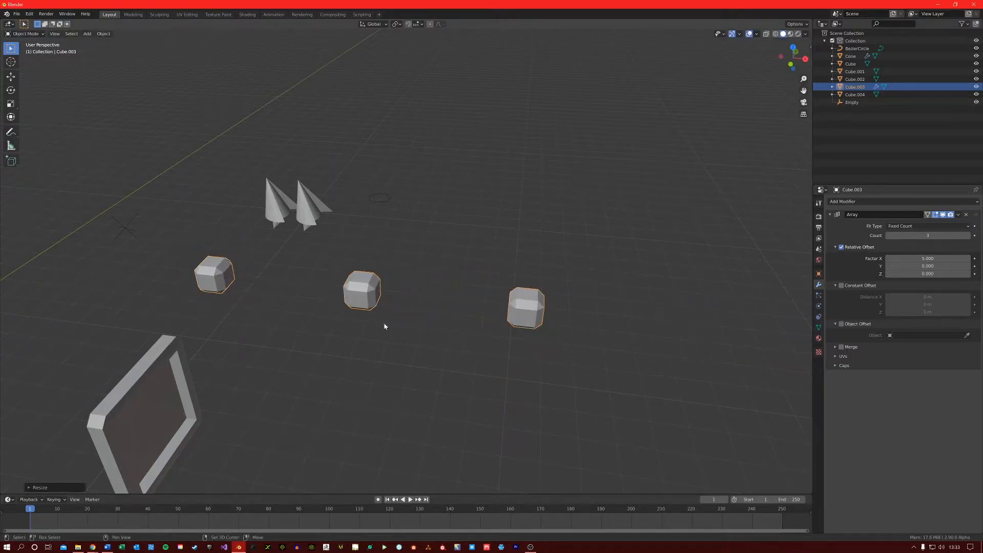
pyautogui.moveTo(385, 326); pyautogui.dragTo(325, 310, button='middle')
pyautogui.scroll(3, 329, 310)
pyautogui.scroll(1, 332, 310)
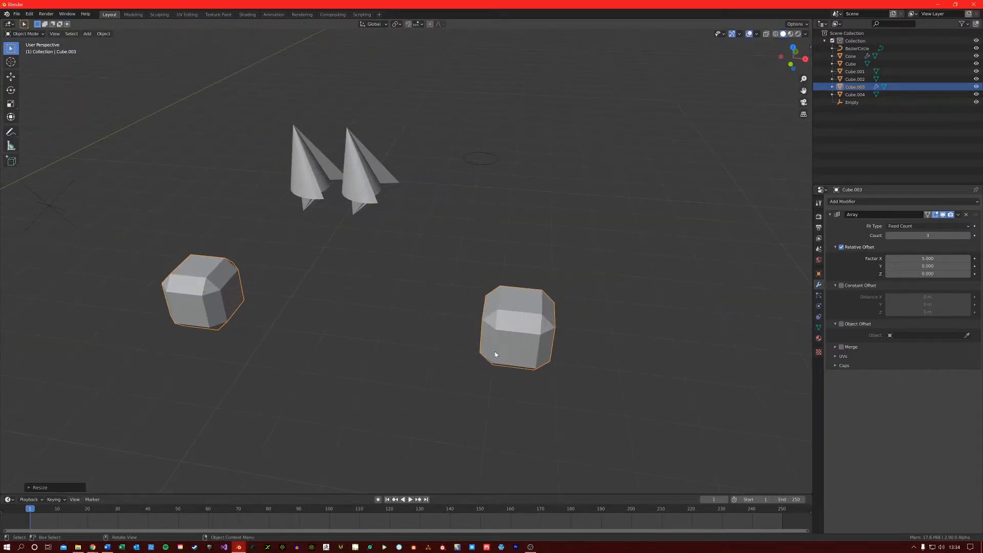
# Use Constant Offset instead of Relative, with distances about 4.15, 2.65 and 1.67 m
pyautogui.click(841, 286)
pyautogui.click(841, 247)
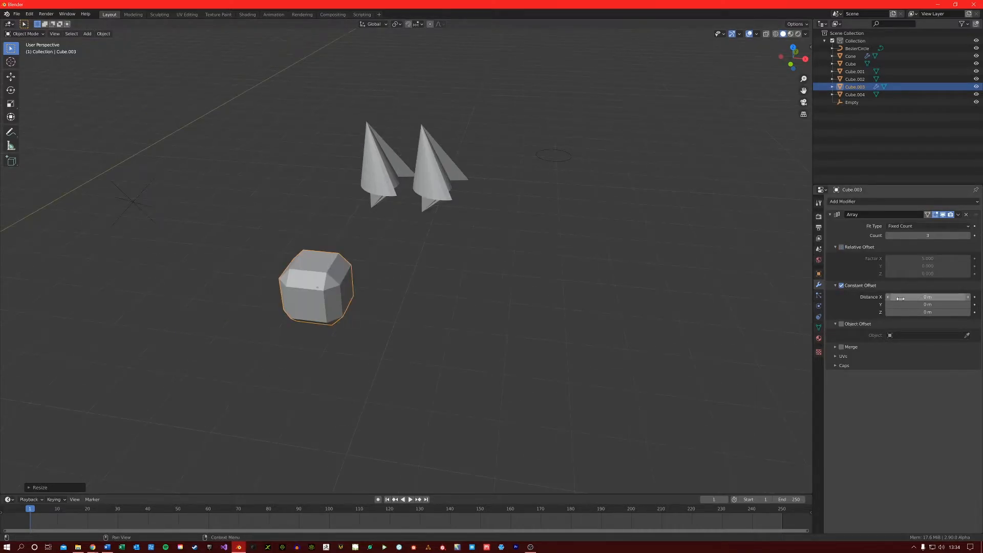
pyautogui.moveTo(899, 299)
pyautogui.mouseDown()
pyautogui.moveTo(960, 297)
pyautogui.moveTo(923, 312)
pyautogui.mouseUp()
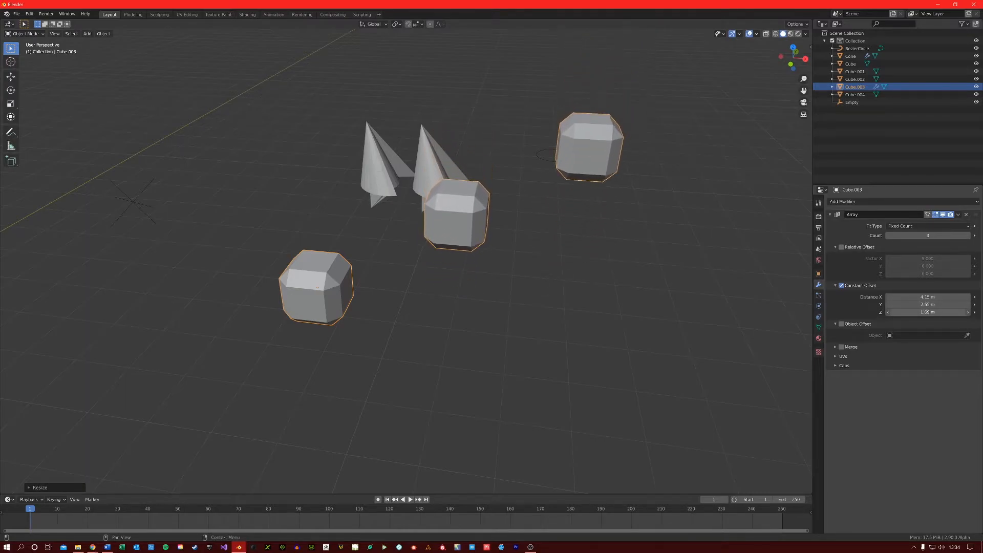
pyautogui.moveTo(537, 345); pyautogui.dragTo(583, 331, button='middle')
pyautogui.click(584, 330)
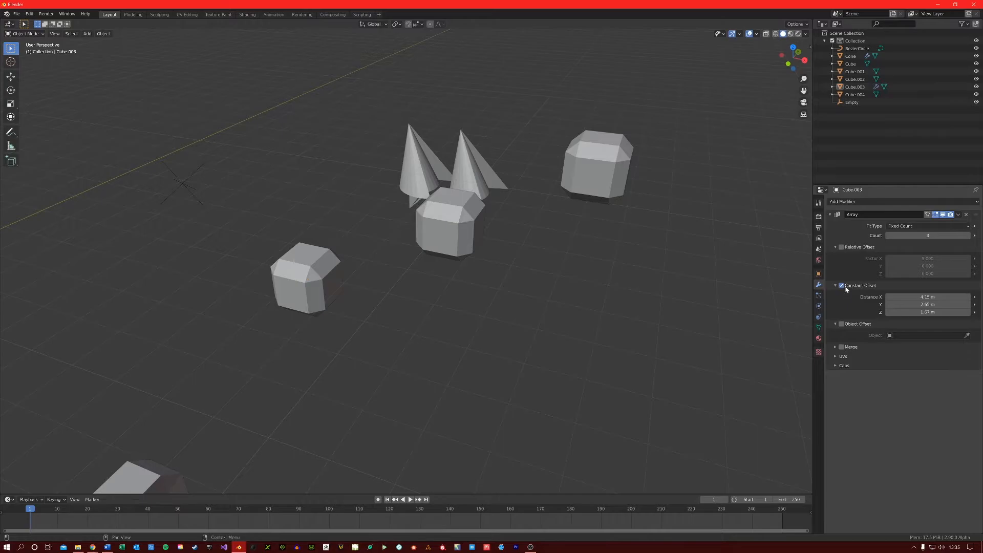
# Switch from Constant Offset to Object Offset and add an Arrows empty
pyautogui.click(843, 287)
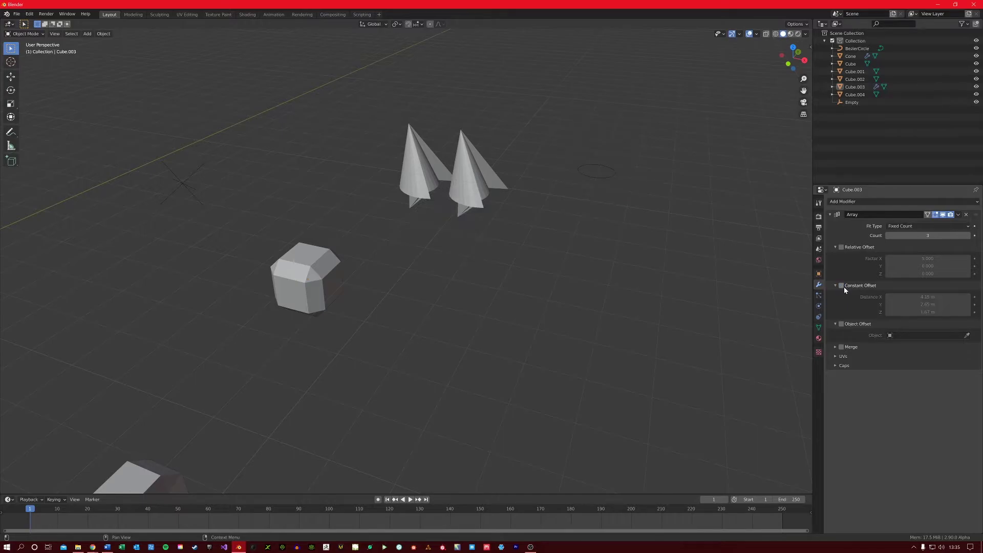
pyautogui.click(842, 325)
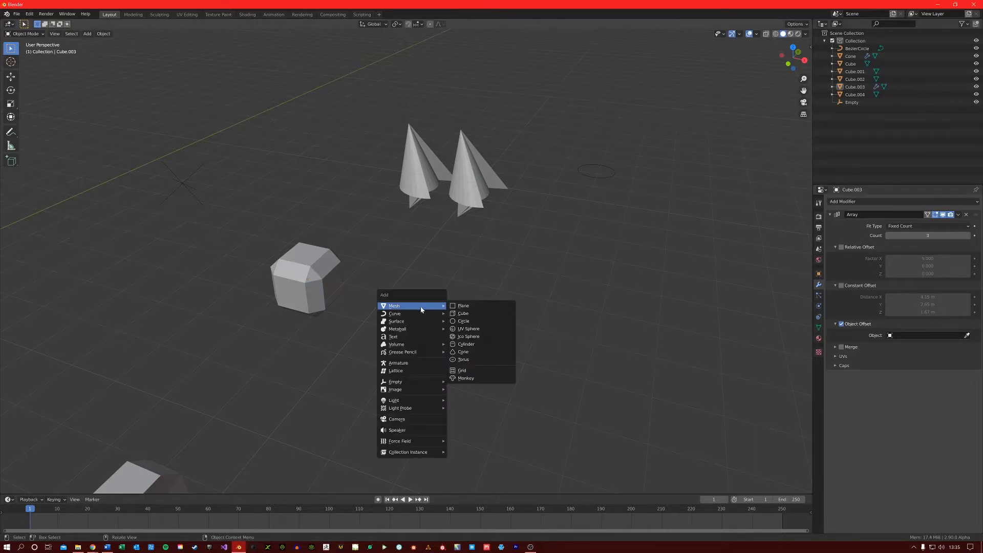
pyautogui.moveTo(411, 382)
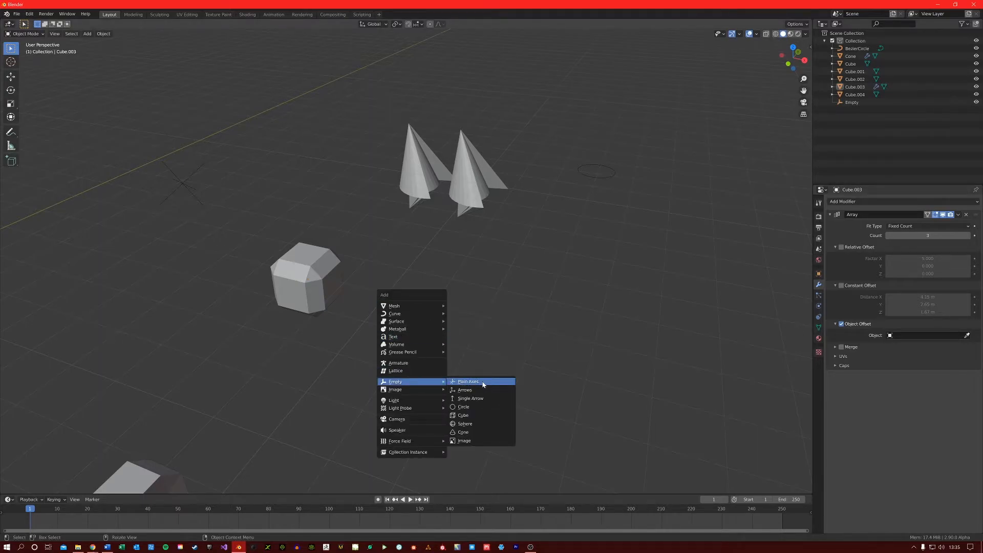
pyautogui.click(470, 392)
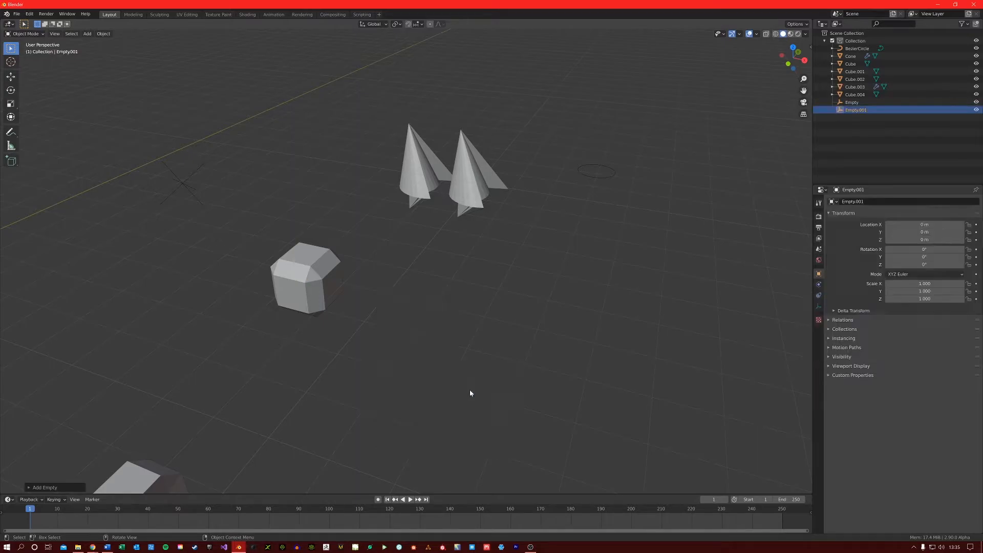
# Move the new empty along Y and then X to about 11.4 m
pyautogui.moveTo(481, 341); pyautogui.dragTo(436, 346, button='middle')
pyautogui.press('g')
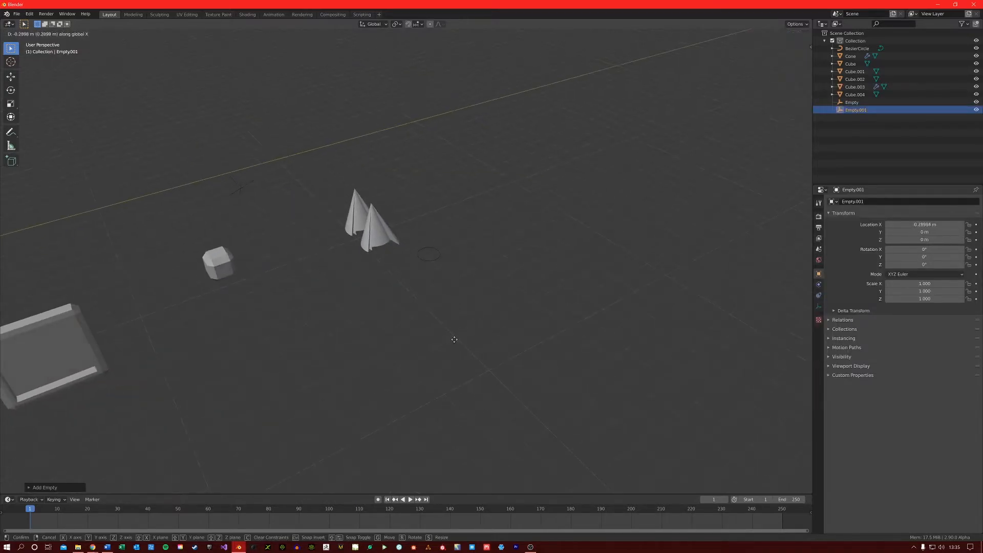
pyautogui.press('y')
pyautogui.click(764, 299)
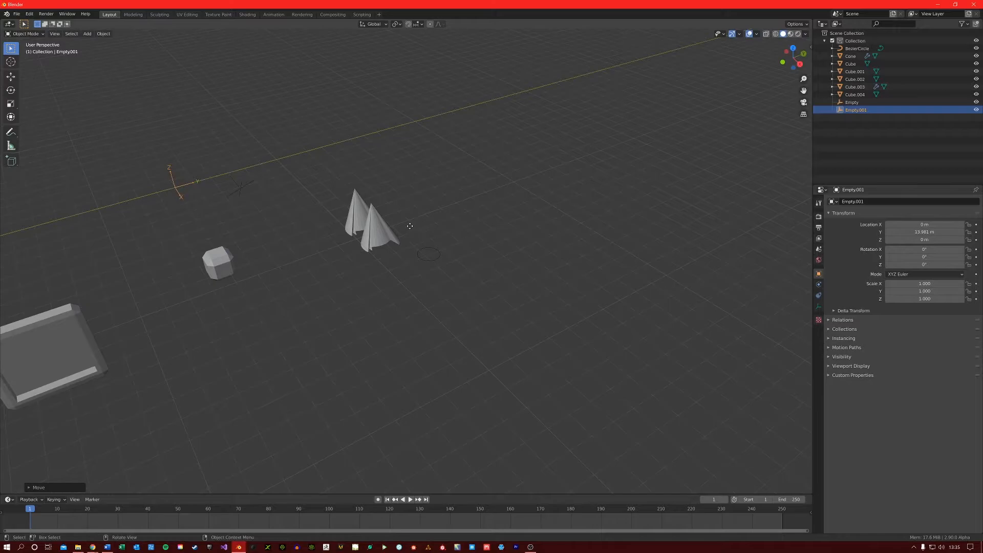
pyautogui.press('g')
pyautogui.press('x')
pyautogui.click(266, 328)
pyautogui.moveTo(266, 329)
pyautogui.mouseDown(button='middle')
pyautogui.moveTo(298, 317)
pyautogui.moveTo(462, 338)
pyautogui.moveTo(457, 327)
pyautogui.moveTo(287, 283)
pyautogui.mouseUp(button='middle')
pyautogui.press('g')
pyautogui.press('x')
pyautogui.click(461, 318)
# Assign Empty.001 as the cube array's offset object
pyautogui.click(286, 282)
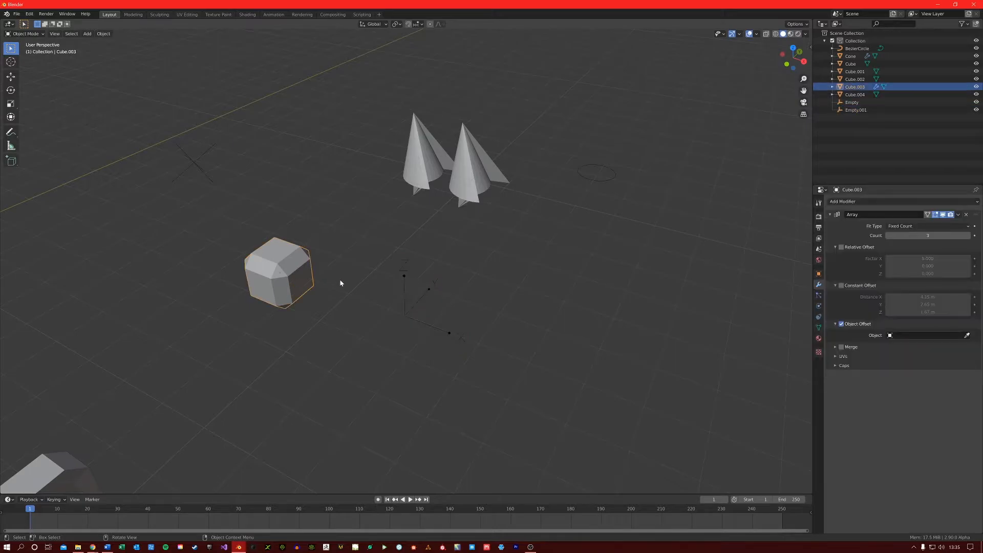
pyautogui.click(918, 335)
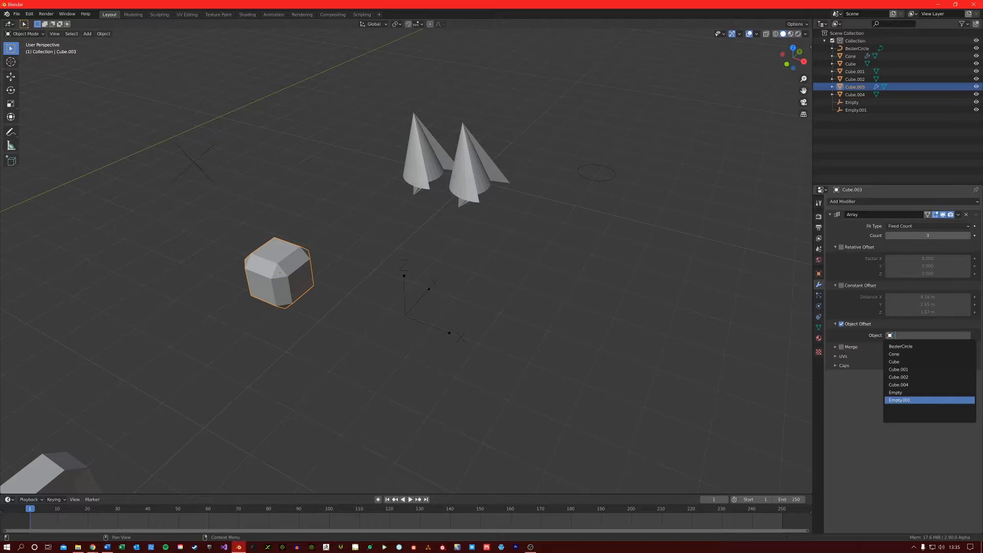
pyautogui.press('Return')
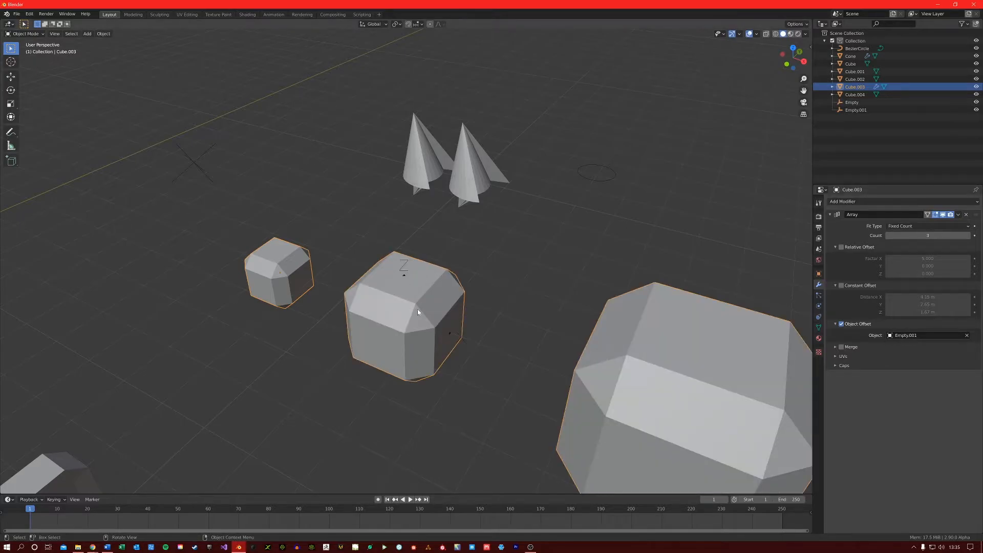
pyautogui.moveTo(418, 315); pyautogui.dragTo(427, 300, button='middle')
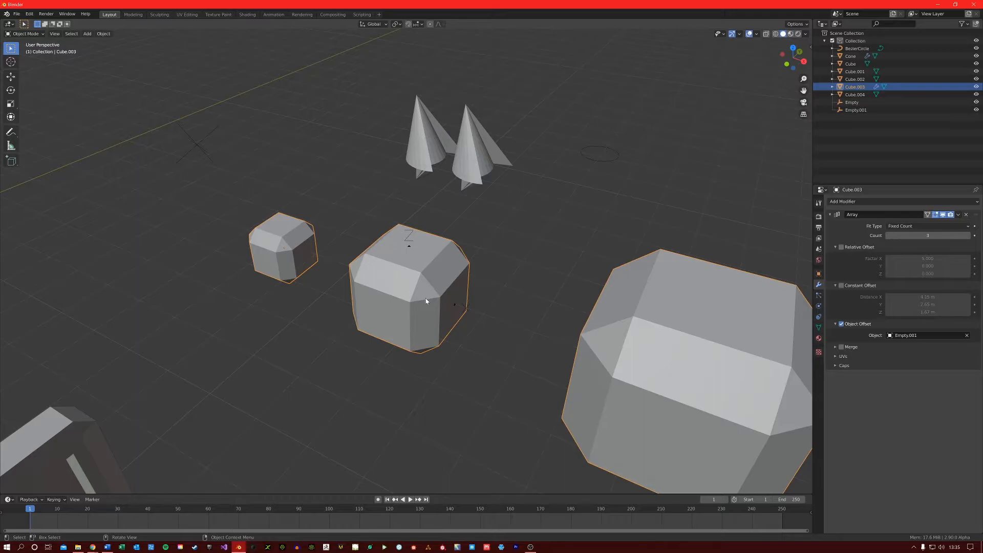
pyautogui.scroll(-3, 426, 301)
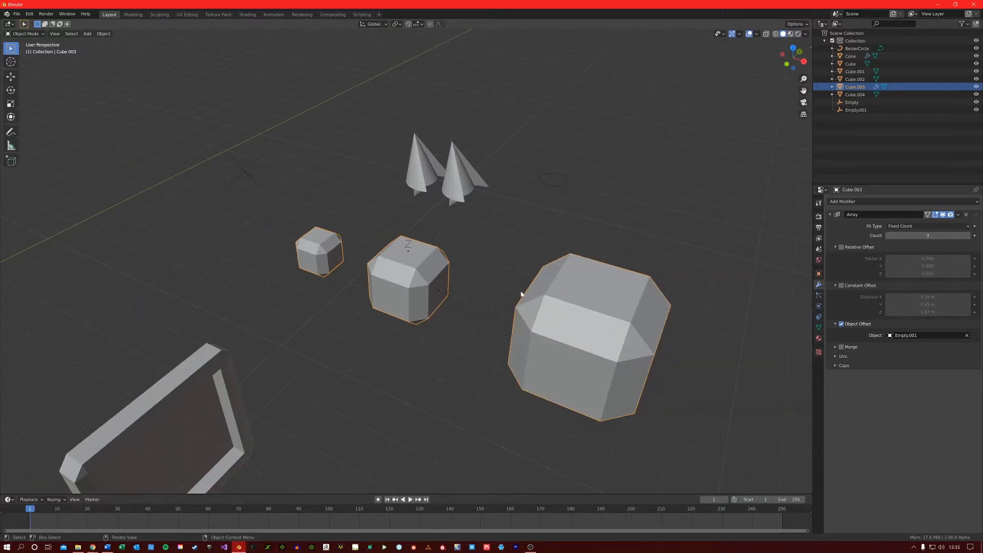
# Scale Empty.001 to about half size and rotate it so the copies swing
pyautogui.click(869, 110)
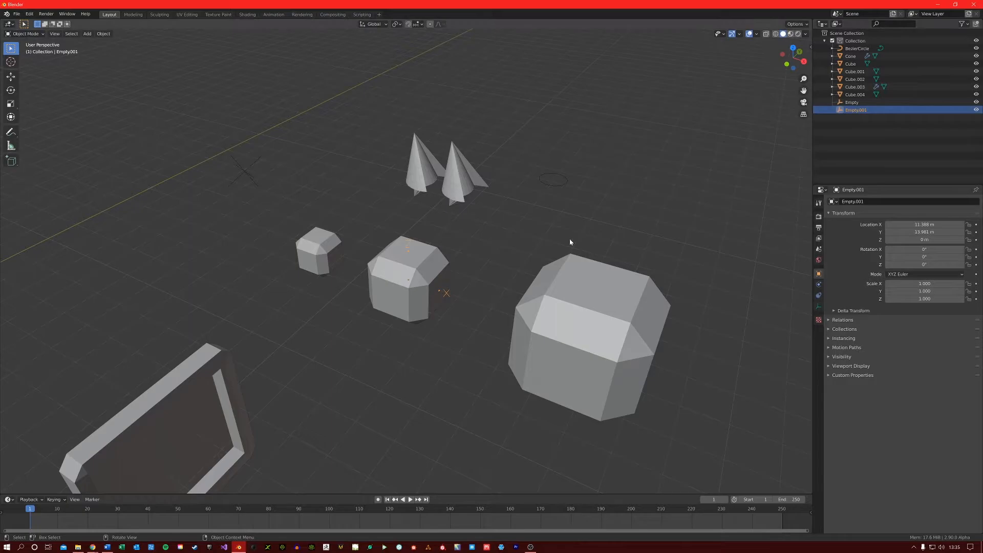
pyautogui.press('s')
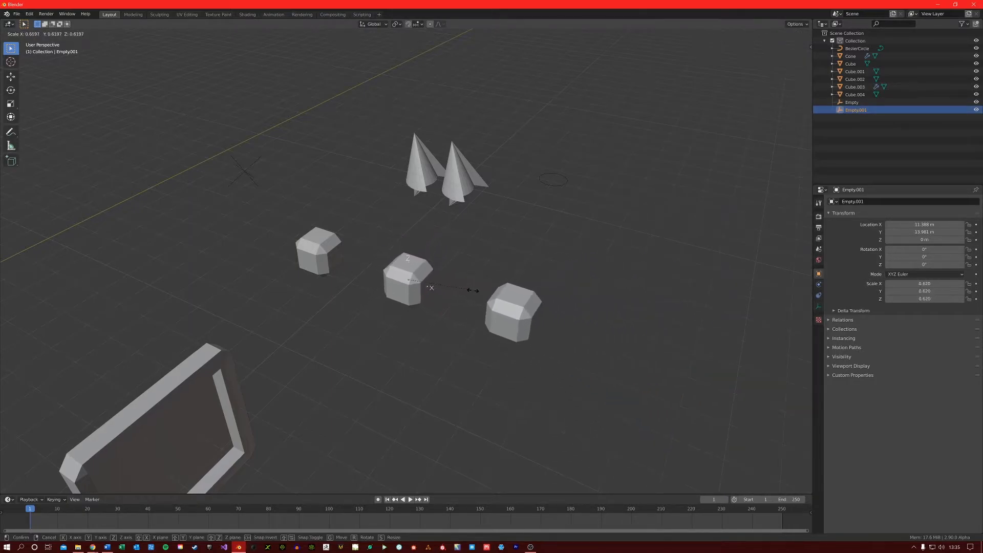
pyautogui.click(464, 291)
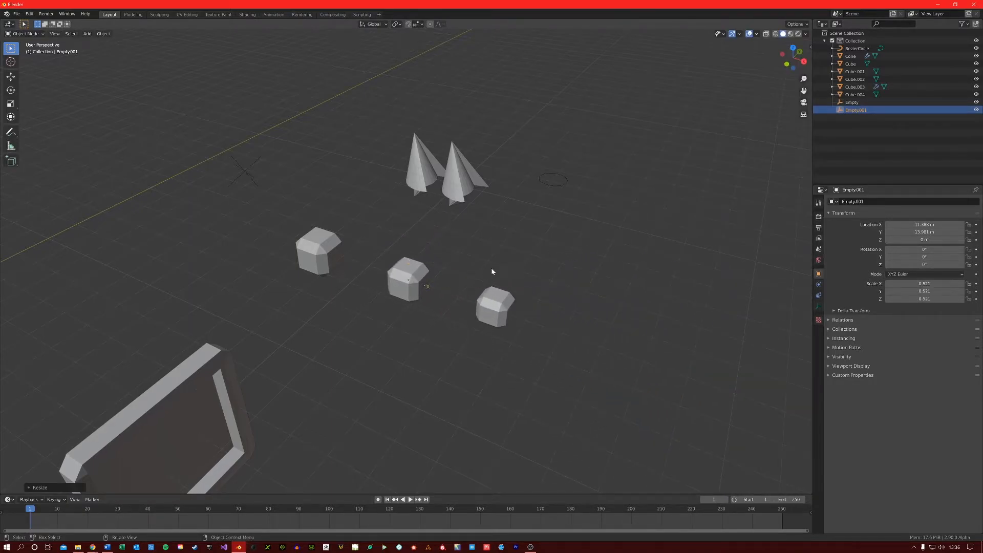
pyautogui.press('r')
pyautogui.click(445, 213)
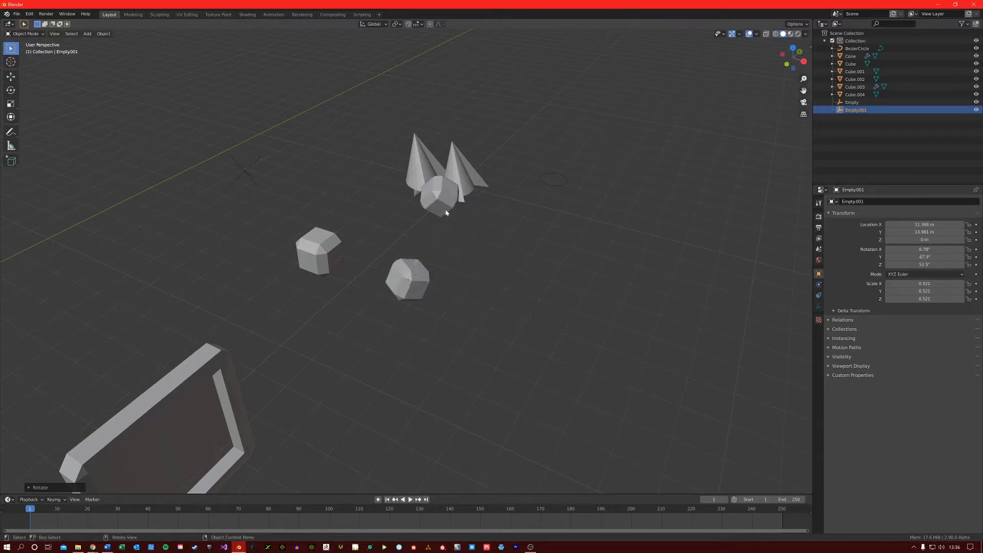
pyautogui.moveTo(514, 279); pyautogui.dragTo(402, 273, button='middle')
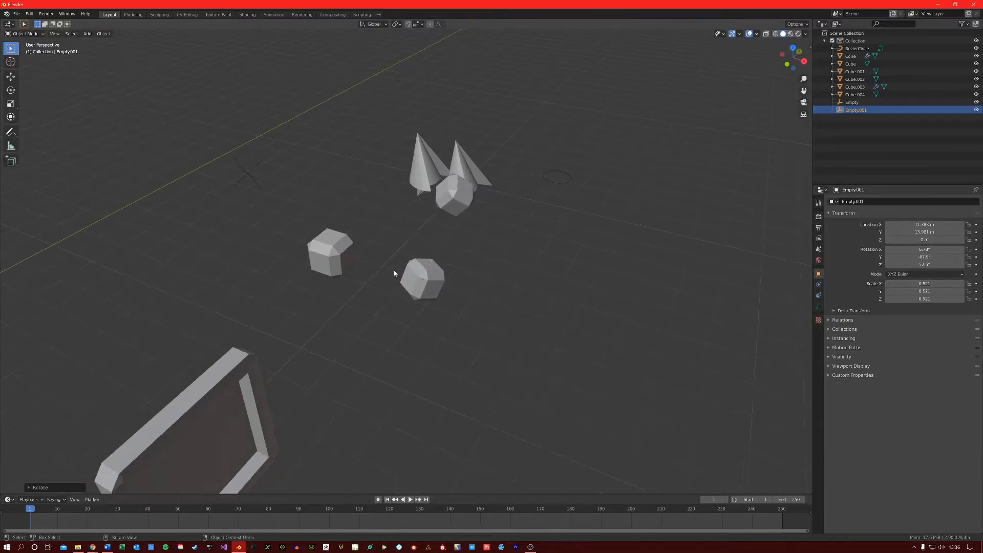
# Raise the cube's Array Count to 10 copies
pyautogui.click(334, 246)
pyautogui.doubleClick(928, 236)
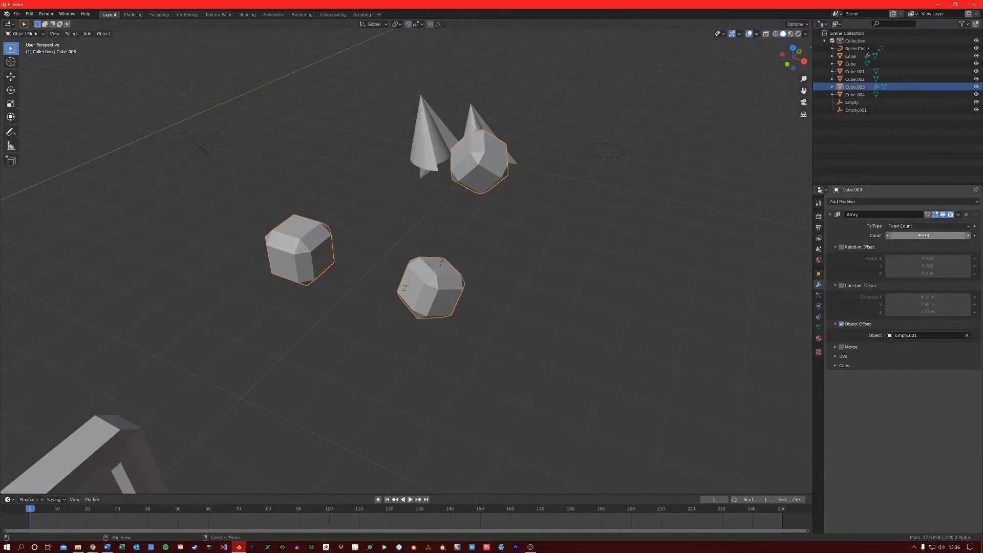
pyautogui.write('10')
pyautogui.press('Return')
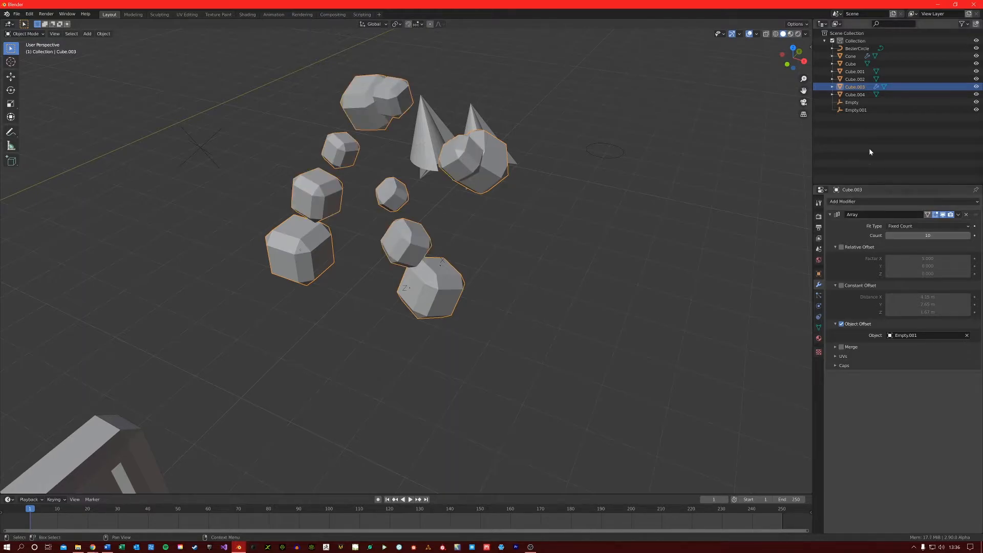
# Rotate, rescale and move Empty.001 again so the ten copies spiral outward
pyautogui.click(861, 111)
pyautogui.press('r')
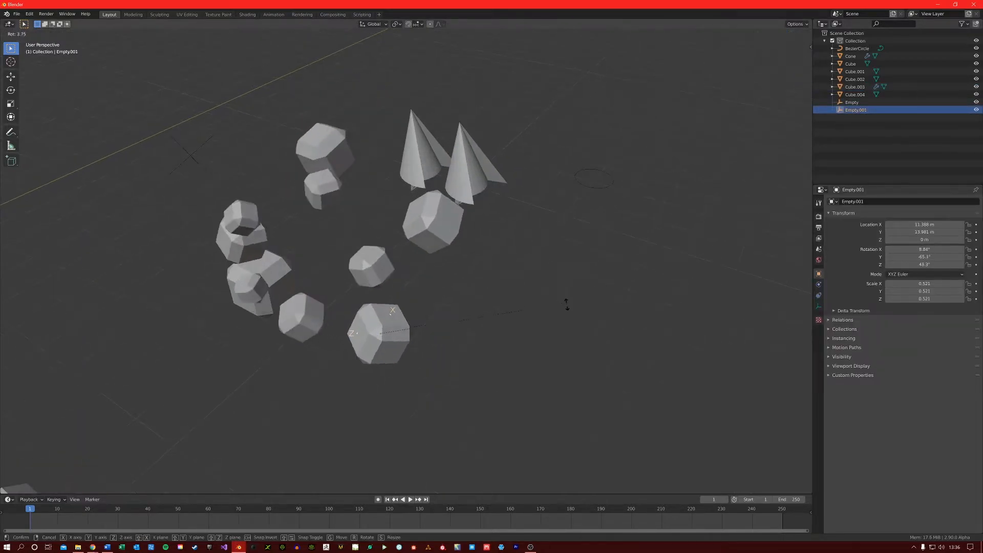
pyautogui.click(472, 384)
pyautogui.scroll(-4, 454, 320)
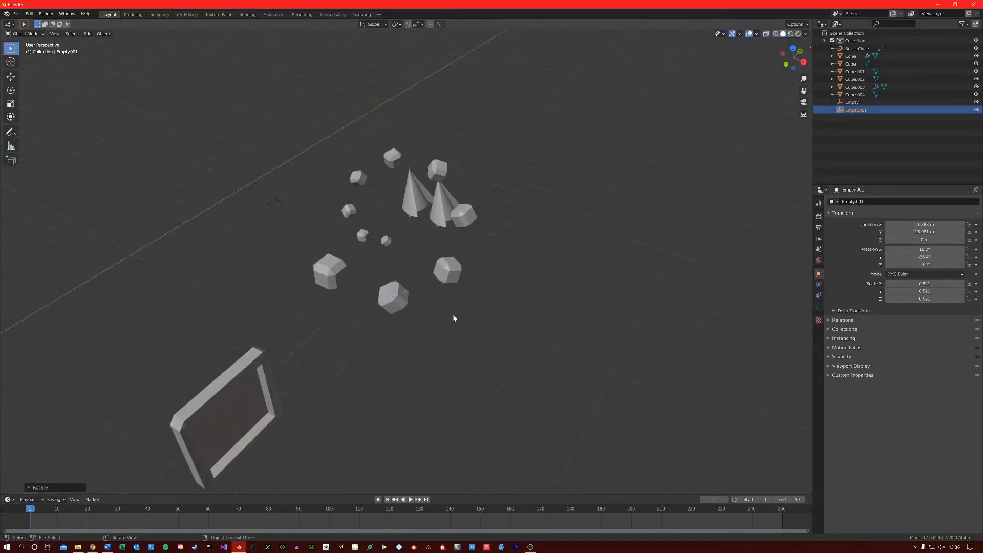
pyautogui.press('z')
pyautogui.press('s')
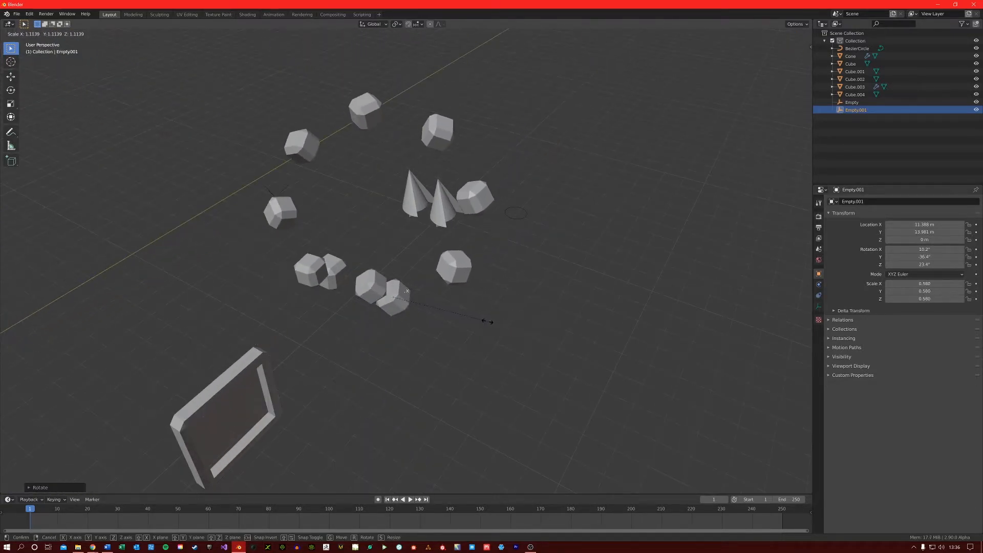
pyautogui.click(493, 321)
pyautogui.moveTo(468, 321)
pyautogui.mouseDown(button='middle')
pyautogui.moveTo(301, 290)
pyautogui.moveTo(394, 329)
pyautogui.mouseUp(button='middle')
pyautogui.scroll(-3, 395, 330)
pyautogui.press('g')
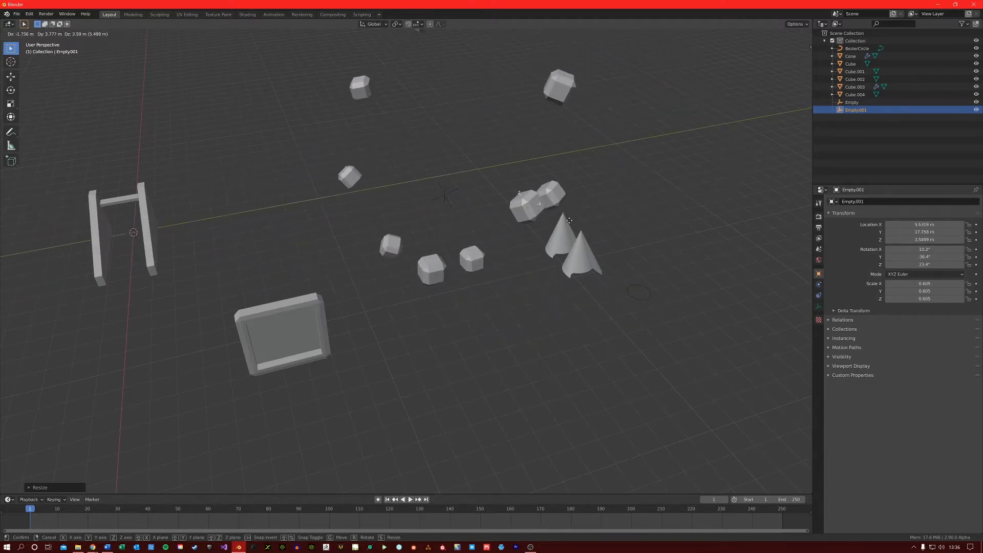
# Leave Merge unchecked and apply the Array modifier to the cube mesh
pyautogui.click(519, 241)
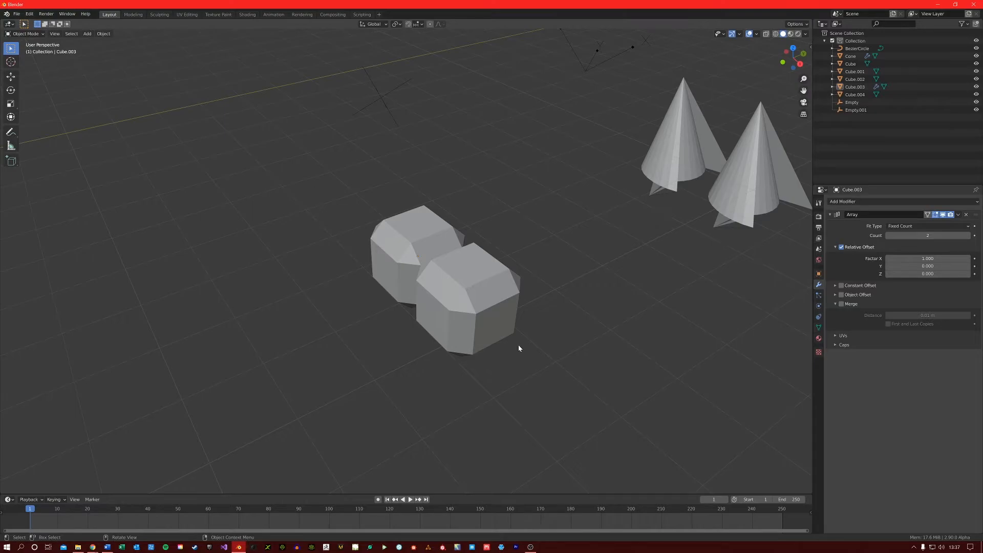
pyautogui.click(842, 305)
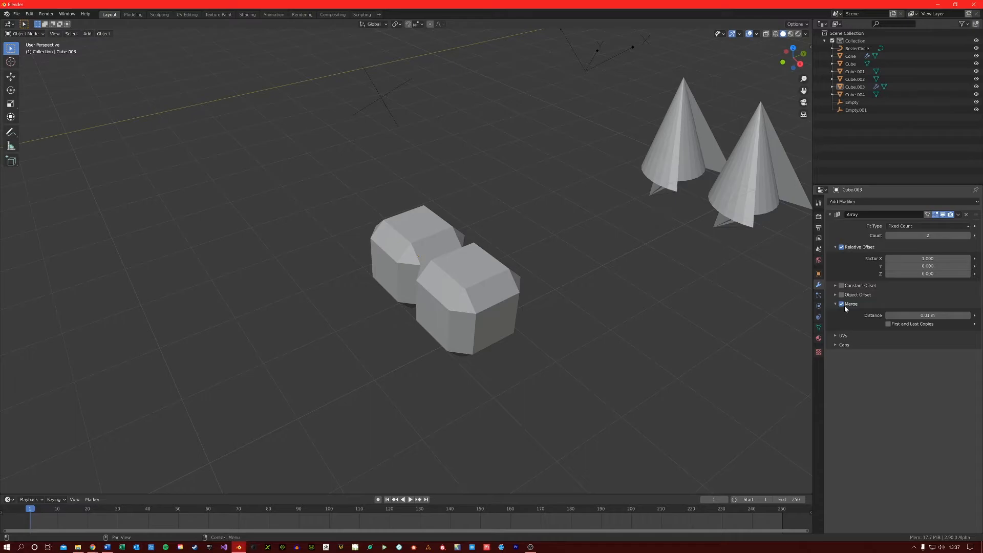
pyautogui.click(843, 304)
pyautogui.scroll(2, 600, 309)
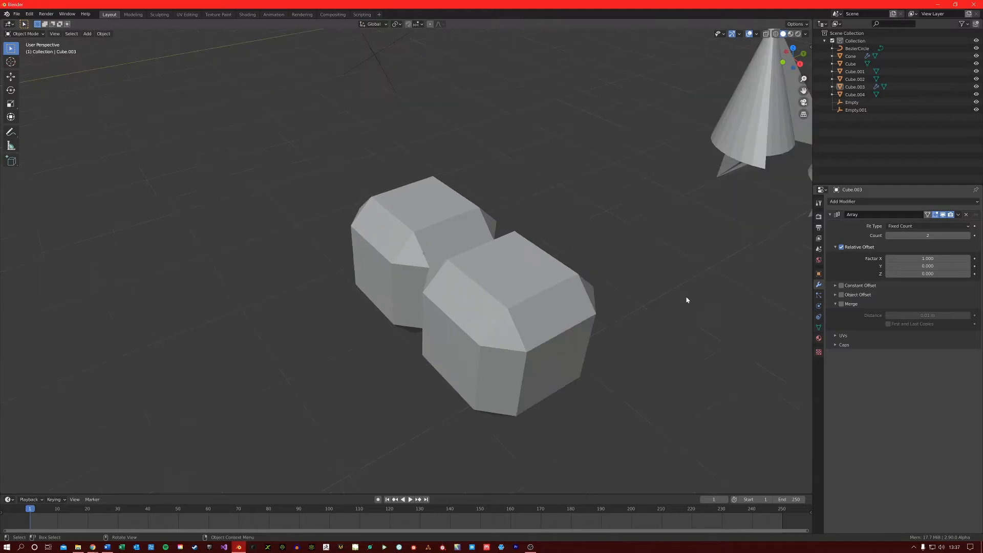
pyautogui.click(955, 218)
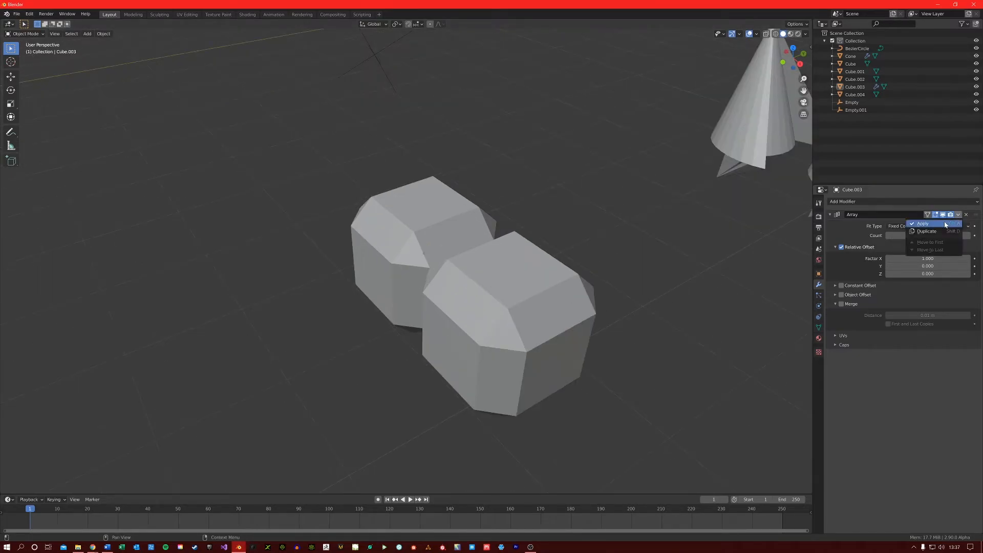
pyautogui.click(936, 221)
# In Edit Mode, move a face of the left cube to show the copies are separate
pyautogui.moveTo(778, 267)
pyautogui.mouseDown(button='middle')
pyautogui.moveTo(610, 309)
pyautogui.moveTo(617, 305)
pyautogui.moveTo(571, 304)
pyautogui.mouseUp(button='middle')
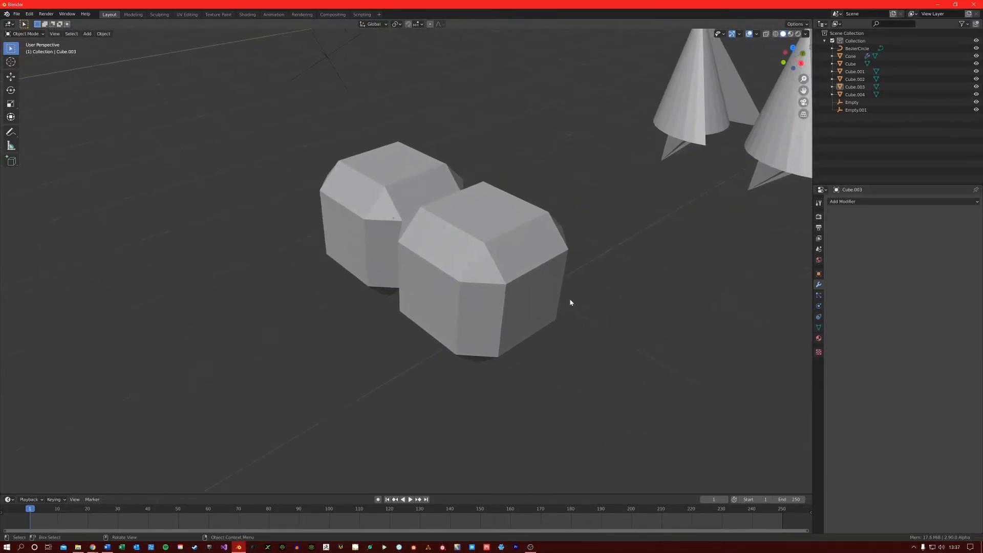
pyautogui.press('Tab')
pyautogui.moveTo(378, 240); pyautogui.dragTo(349, 290, button='middle')
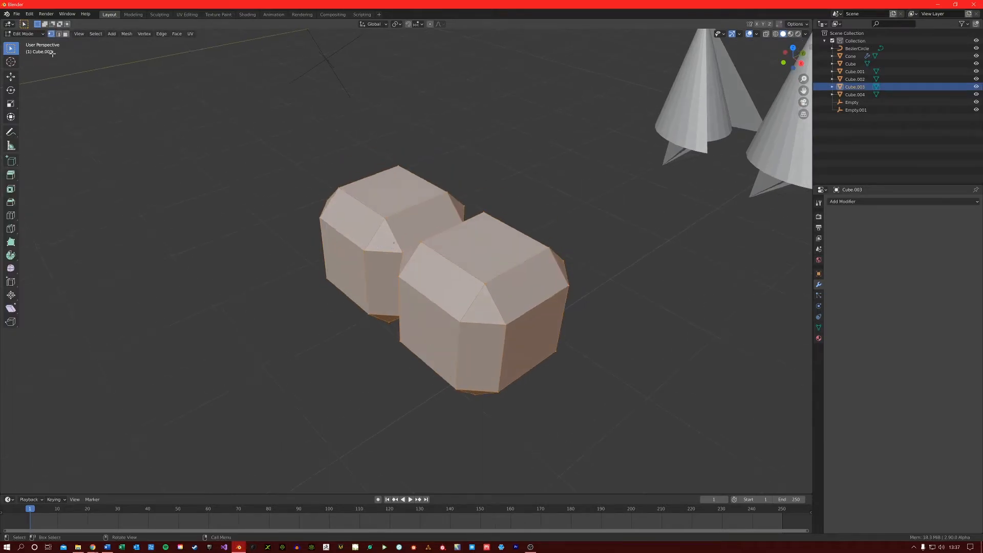
pyautogui.hotkey('alt', 'a')
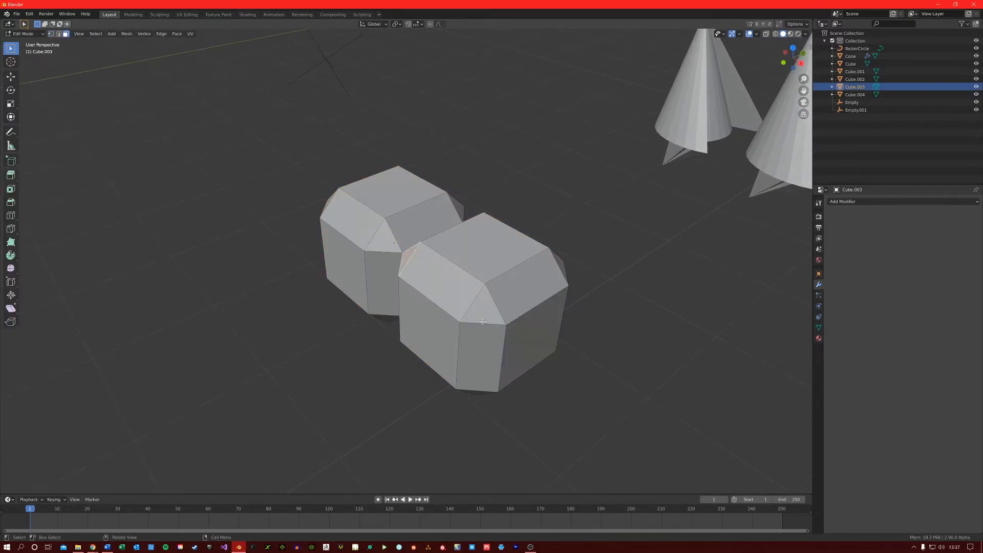
pyautogui.moveTo(350, 289)
pyautogui.mouseDown(button='middle')
pyautogui.moveTo(491, 320)
pyautogui.moveTo(621, 321)
pyautogui.moveTo(580, 327)
pyautogui.mouseUp(button='middle')
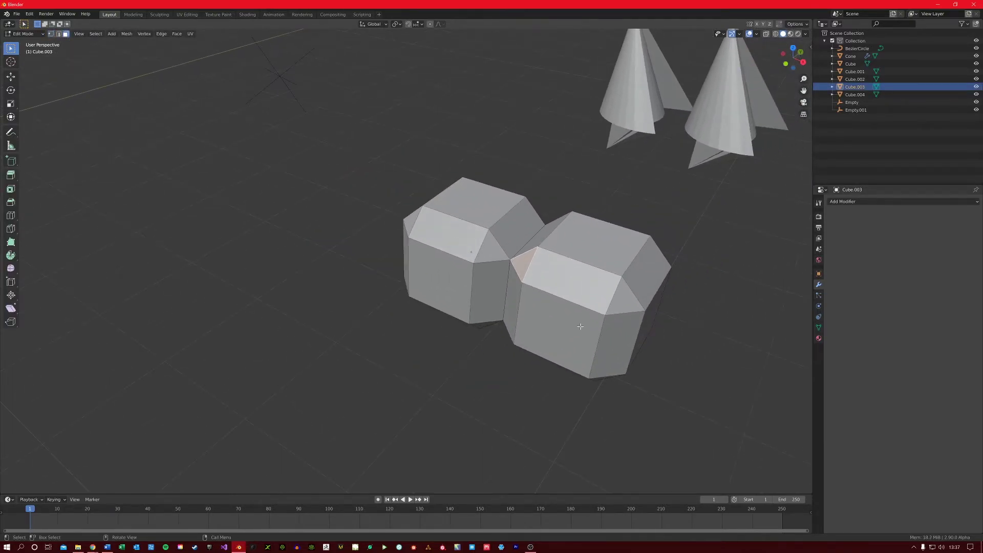
pyautogui.click(494, 275)
pyautogui.press('g')
pyautogui.click(505, 271)
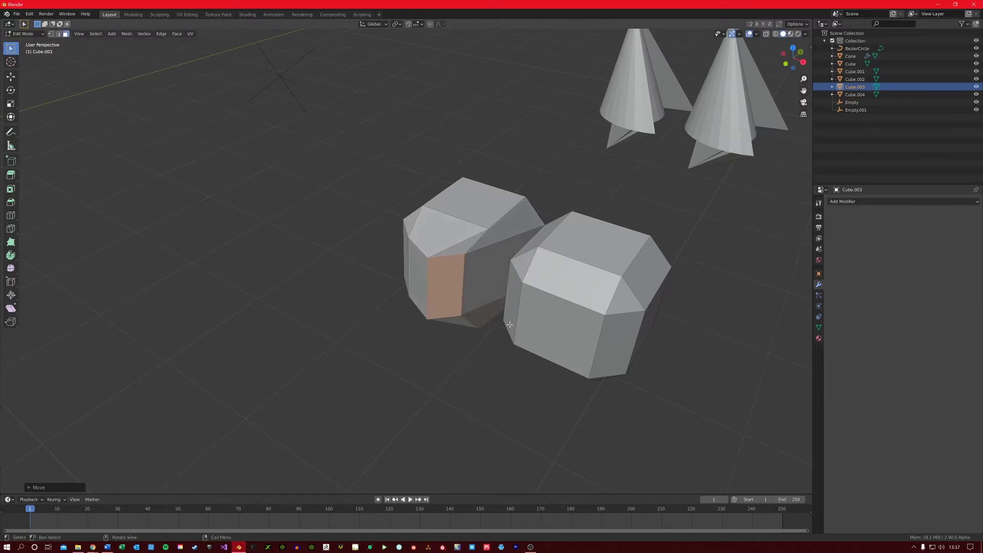
pyautogui.press('g')
pyautogui.click(507, 246)
# Undo the test face moves
pyautogui.moveTo(508, 245)
pyautogui.mouseDown(button='middle')
pyautogui.moveTo(521, 307)
pyautogui.moveTo(549, 364)
pyautogui.moveTo(530, 309)
pyautogui.mouseUp(button='middle')
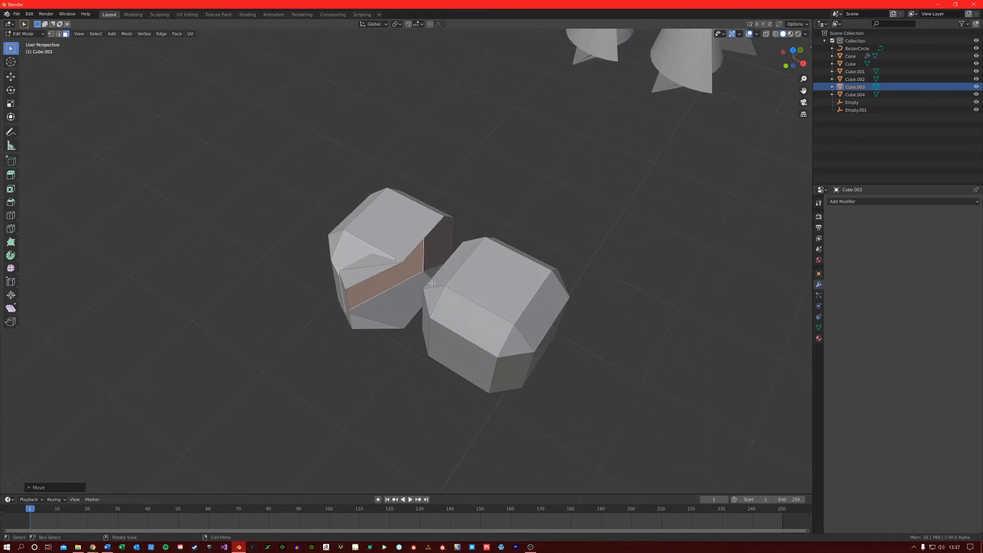
pyautogui.hotkey('ctrl', 'z')
pyautogui.hotkey('ctrl', 'z')
pyautogui.hotkey('ctrl', 'z')
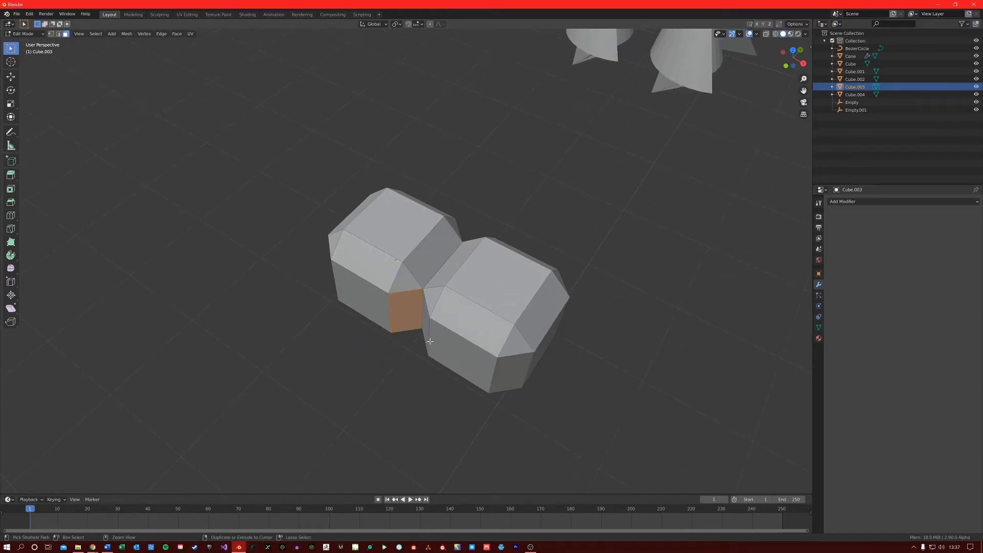
# Undo to the unapplied array, tick Merge and apply it again
pyautogui.hotkey('ctrl', 'z')
pyautogui.hotkey('ctrl', 'z')
pyautogui.hotkey('ctrl', 'z')
pyautogui.hotkey('ctrl', 'z')
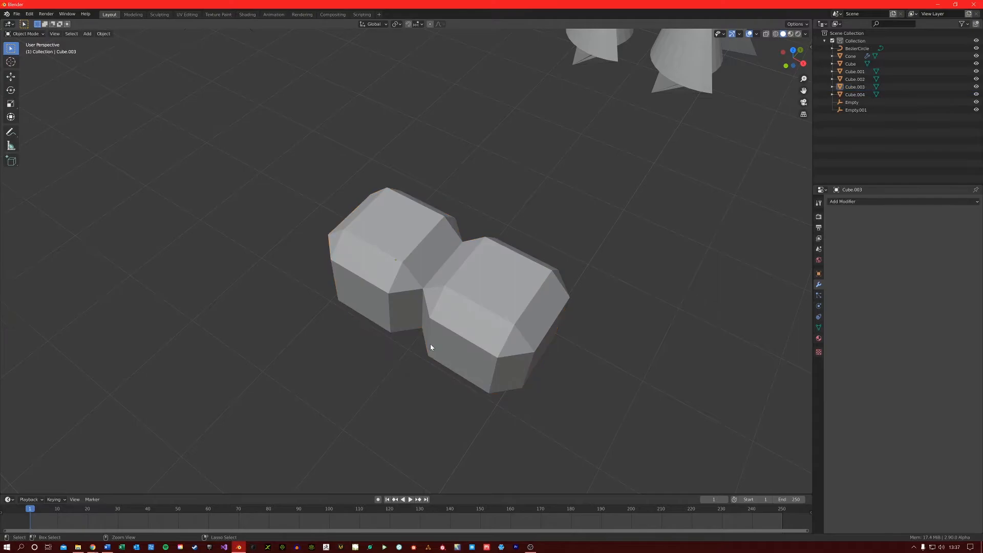
pyautogui.hotkey('ctrl', 'z')
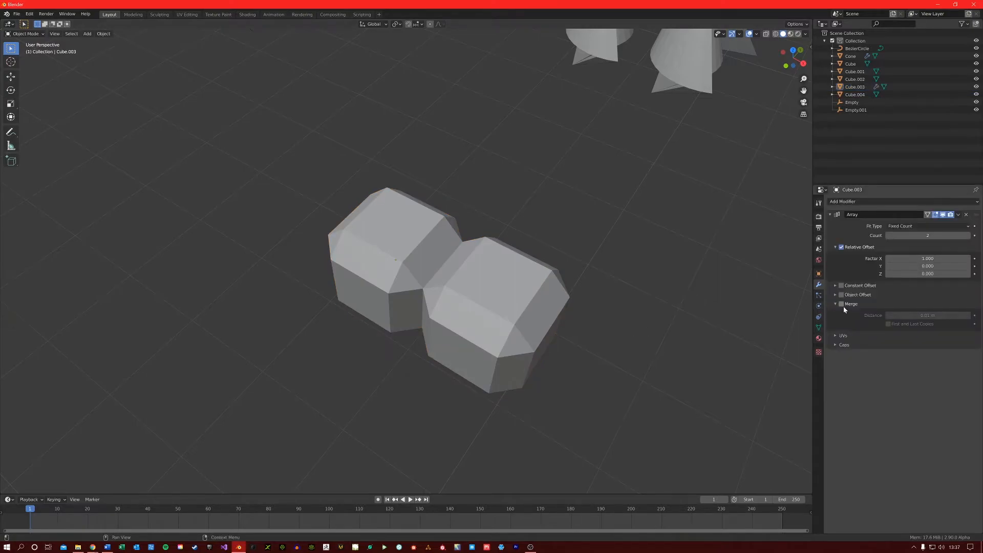
pyautogui.click(841, 304)
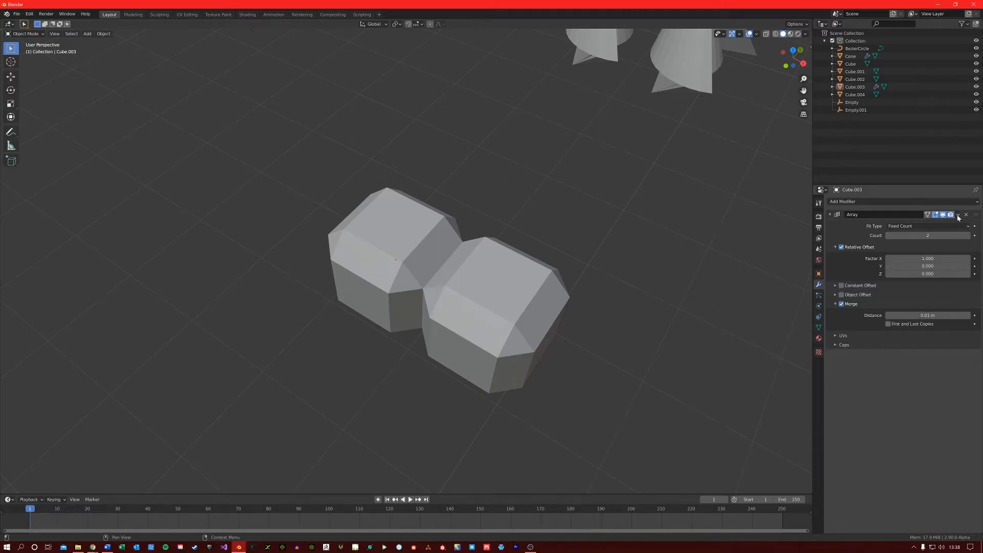
pyautogui.click(958, 214)
pyautogui.click(934, 224)
# Move a face in Edit Mode to show the merged copies stay joined, then undo to the merged modifier
pyautogui.click(411, 316)
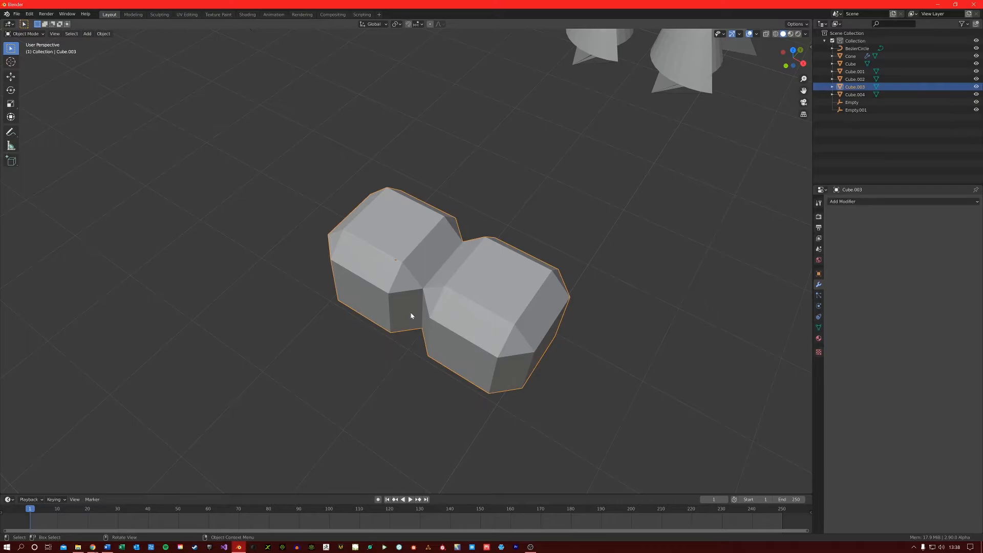
pyautogui.press('Tab')
pyautogui.hotkey('alt', 'a')
pyautogui.press('3')
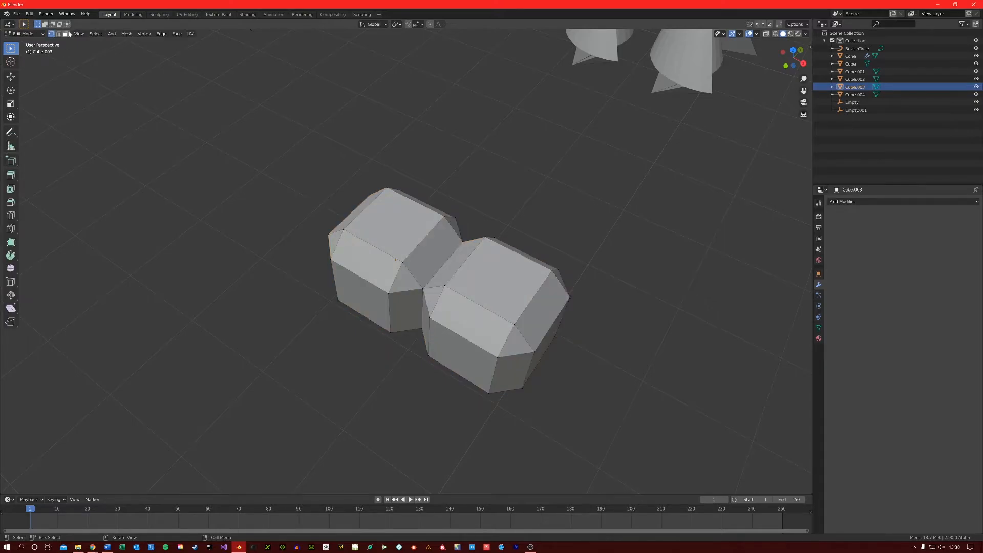
pyautogui.click(399, 295)
pyautogui.press('g')
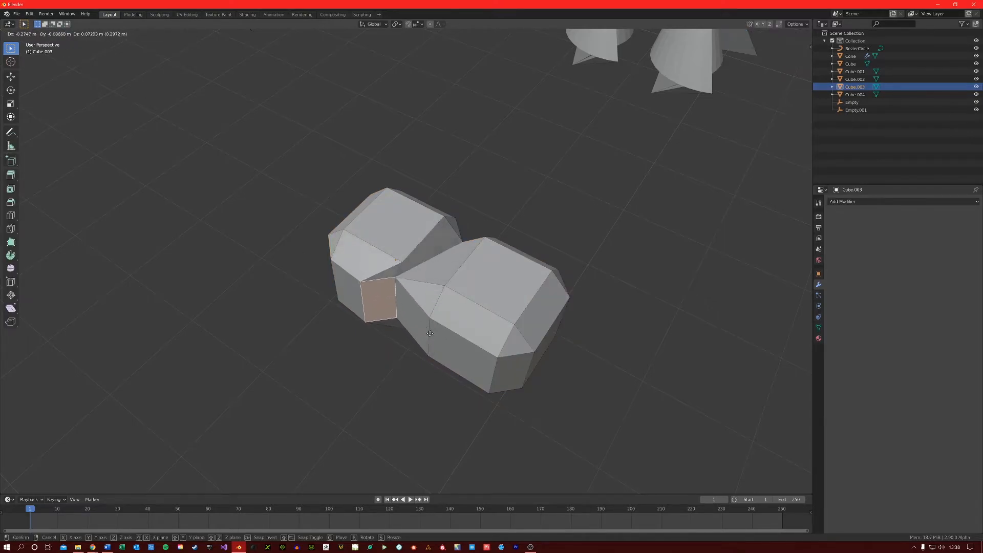
pyautogui.click(427, 340)
pyautogui.press('g')
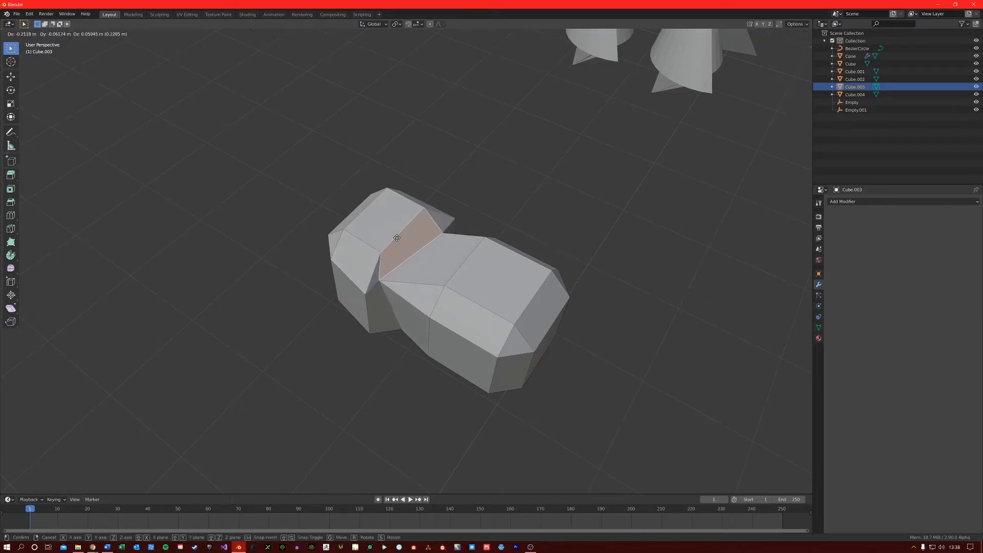
pyautogui.click(392, 285)
pyautogui.hotkey('ctrl', 'z')
pyautogui.hotkey('ctrl', 'z')
pyautogui.hotkey('ctrl', 'z')
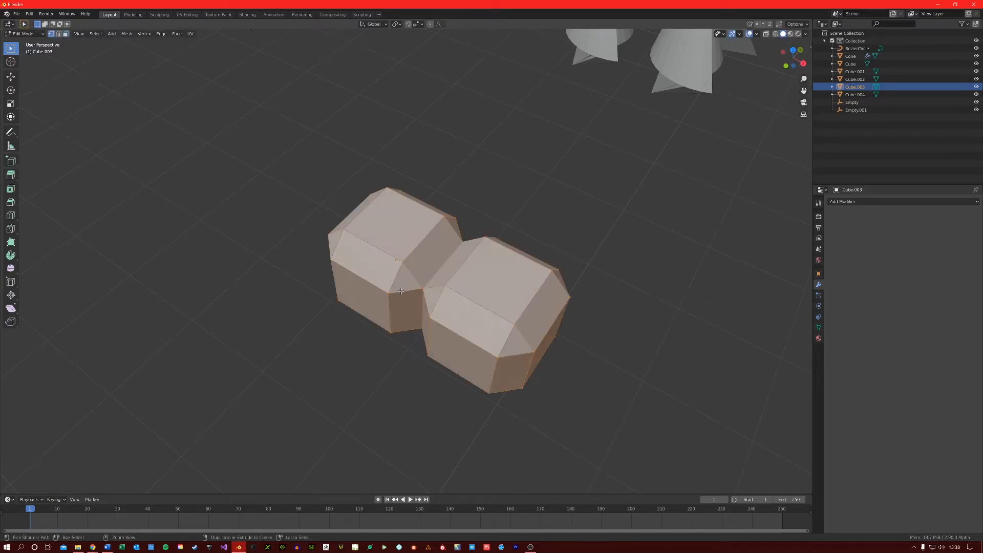
pyautogui.hotkey('ctrl', 'z')
pyautogui.hotkey('ctrl', 'z')
pyautogui.hotkey('ctrl', 'z')
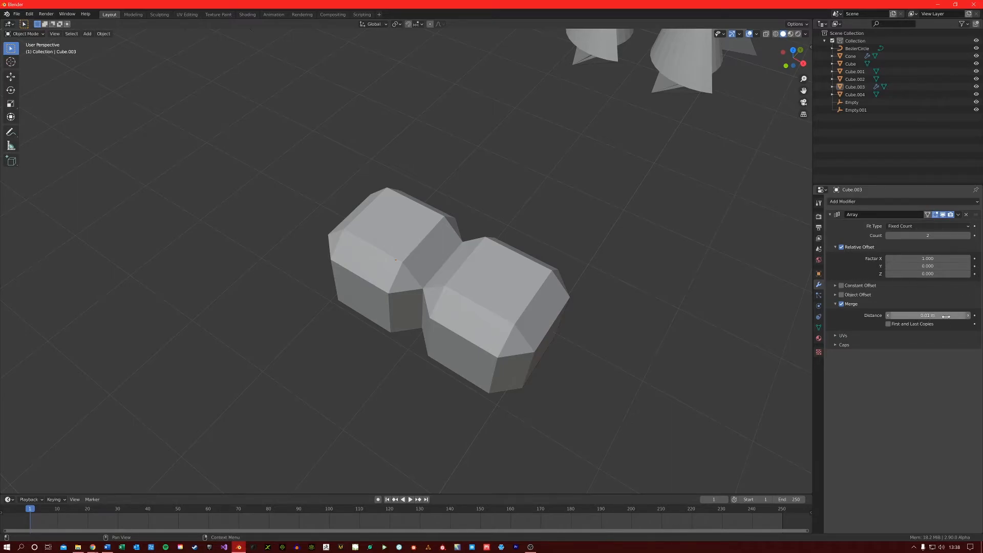
# Set Count 3, Relative Offset X 2 and Merge Distance 1 m, fusing the cubes into one bar
pyautogui.click(973, 236)
pyautogui.keyDown('shift'); pyautogui.moveTo(676, 358); pyautogui.dragTo(645, 332, button='middle'); pyautogui.keyUp('shift')
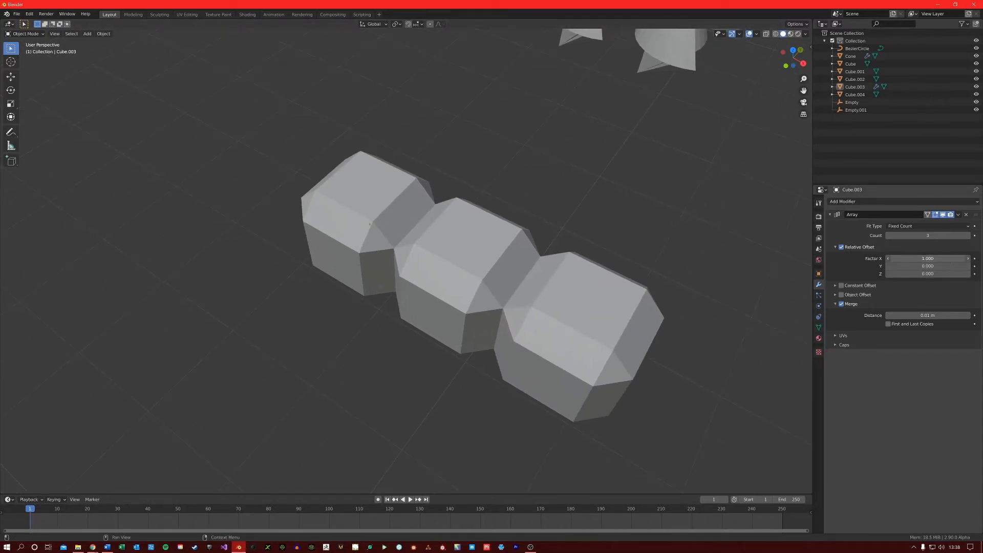
pyautogui.moveTo(945, 260); pyautogui.dragTo(975, 260)
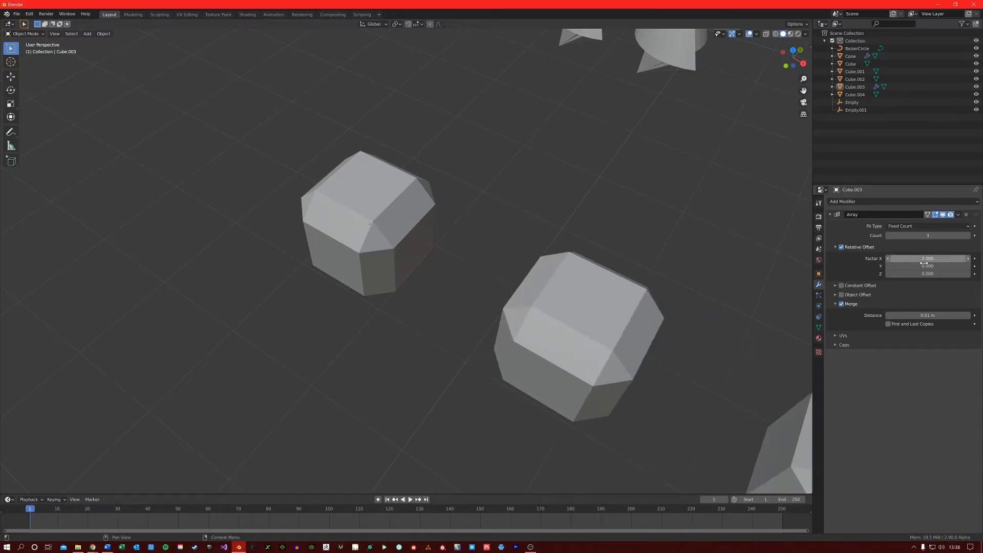
pyautogui.moveTo(924, 315); pyautogui.dragTo(952, 315)
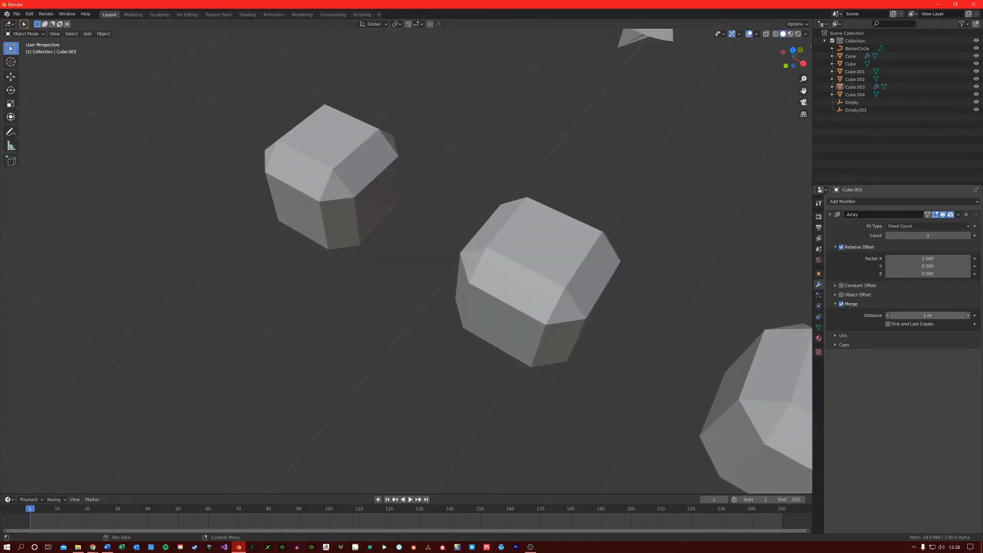
pyautogui.click(928, 315)
pyautogui.write('5')
pyautogui.press('Return')
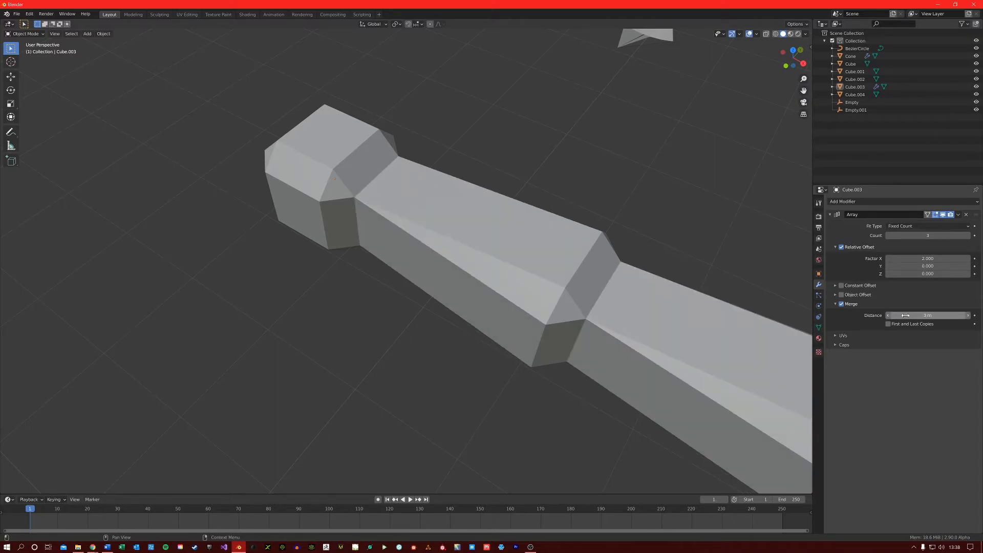
pyautogui.scroll(-2, 461, 314)
pyautogui.scroll(-2, 433, 301)
pyautogui.scroll(-4, 459, 285)
pyautogui.scroll(3, 497, 295)
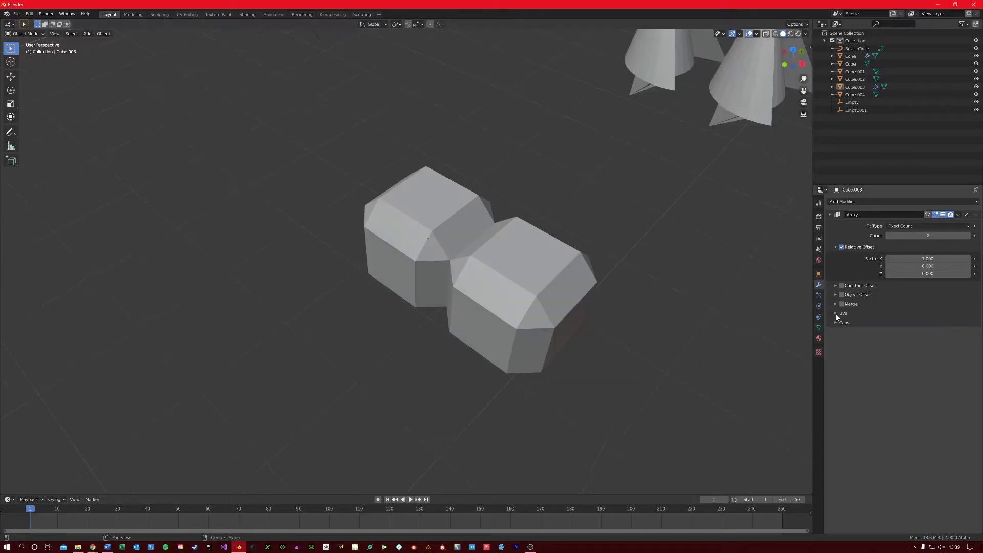
# Reveal the Array modifier's UVs and Caps settings and raise Count to seven cubes
pyautogui.click(843, 315)
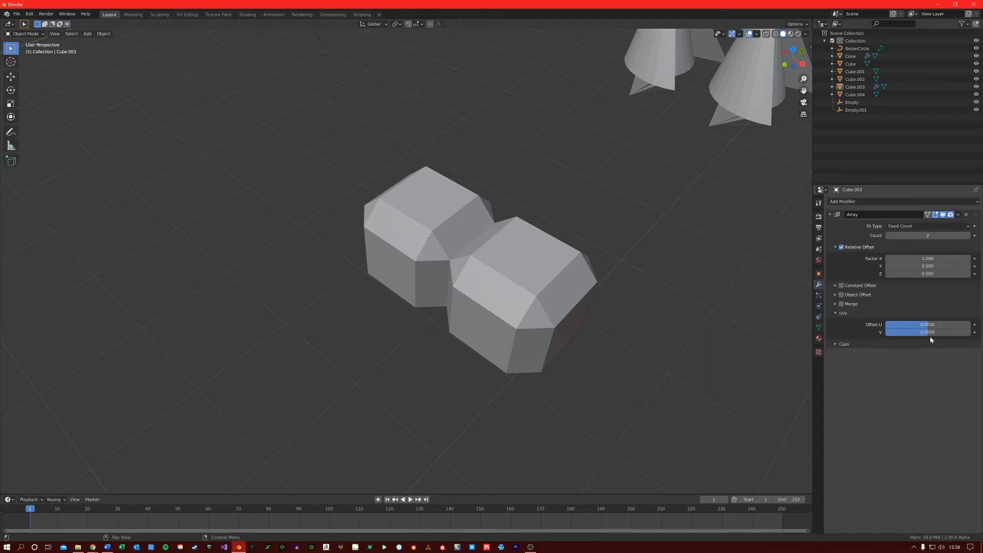
pyautogui.click(836, 344)
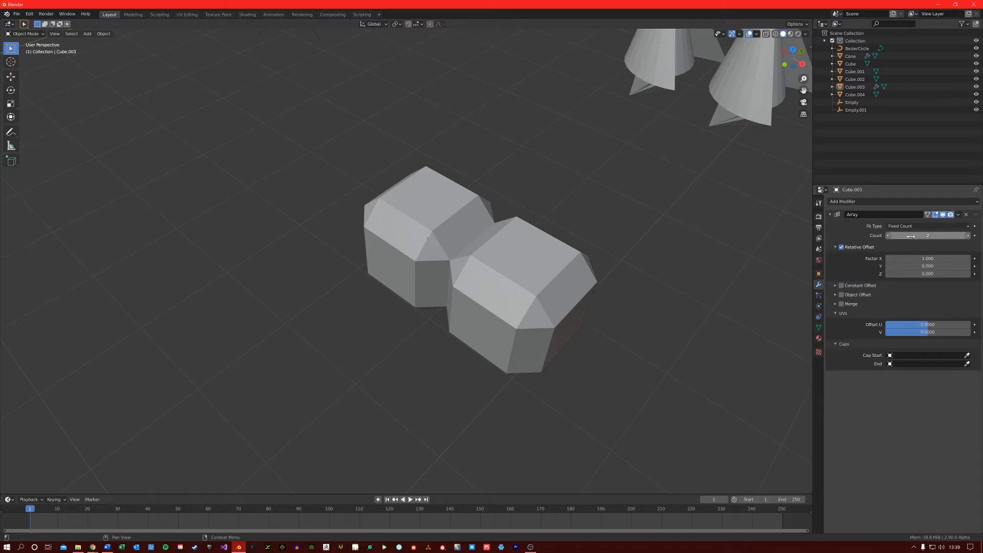
pyautogui.moveTo(929, 235); pyautogui.dragTo(945, 235)
pyautogui.scroll(-5, 492, 308)
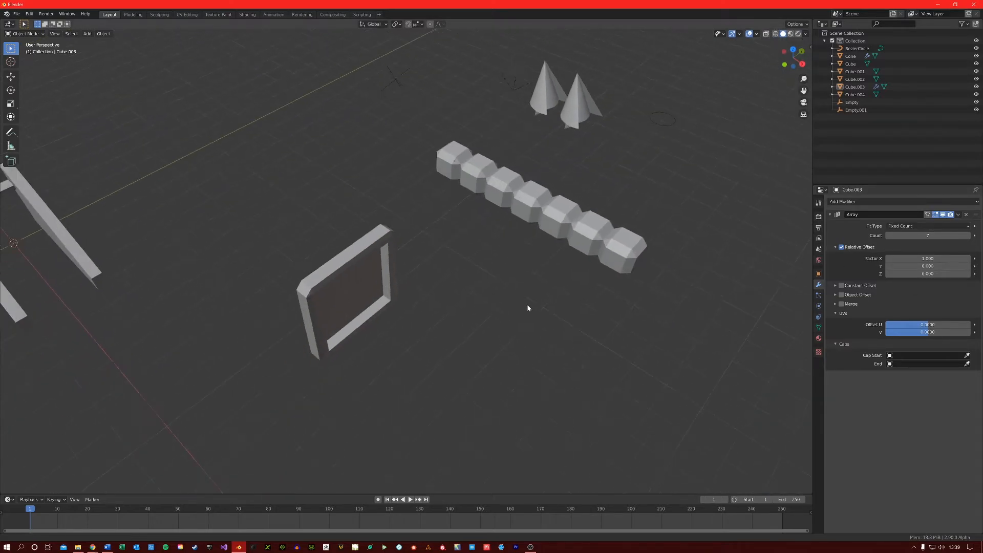
# Reselect the bevelled Cube.003 chain and frame it in the viewport
pyautogui.click(391, 292)
pyautogui.keyDown('shift'); pyautogui.moveTo(423, 297); pyautogui.dragTo(390, 305, button='middle'); pyautogui.keyUp('shift')
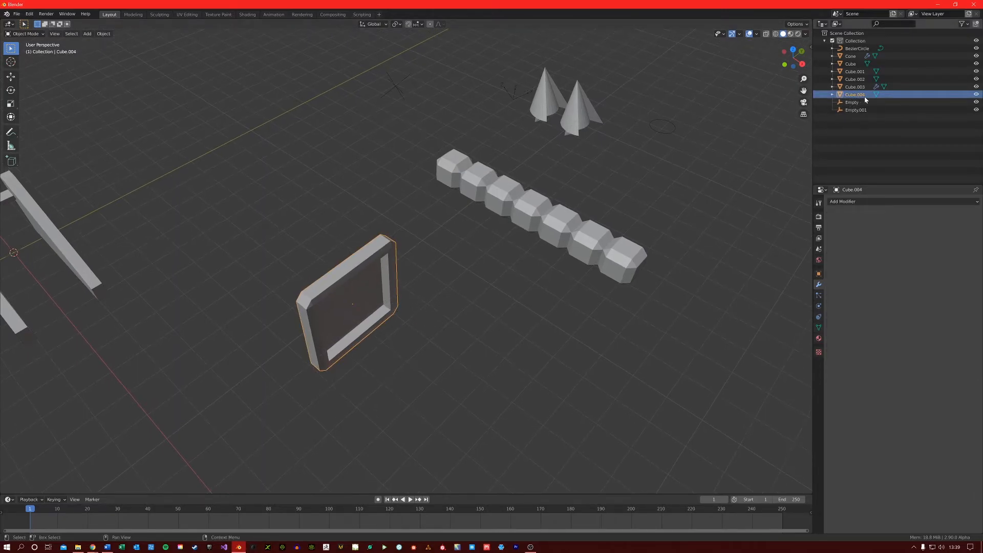
pyautogui.scroll(2, 577, 187)
pyautogui.click(577, 187)
pyautogui.keyDown('shift'); pyautogui.moveTo(590, 207); pyautogui.dragTo(584, 257, button='middle'); pyautogui.keyUp('shift')
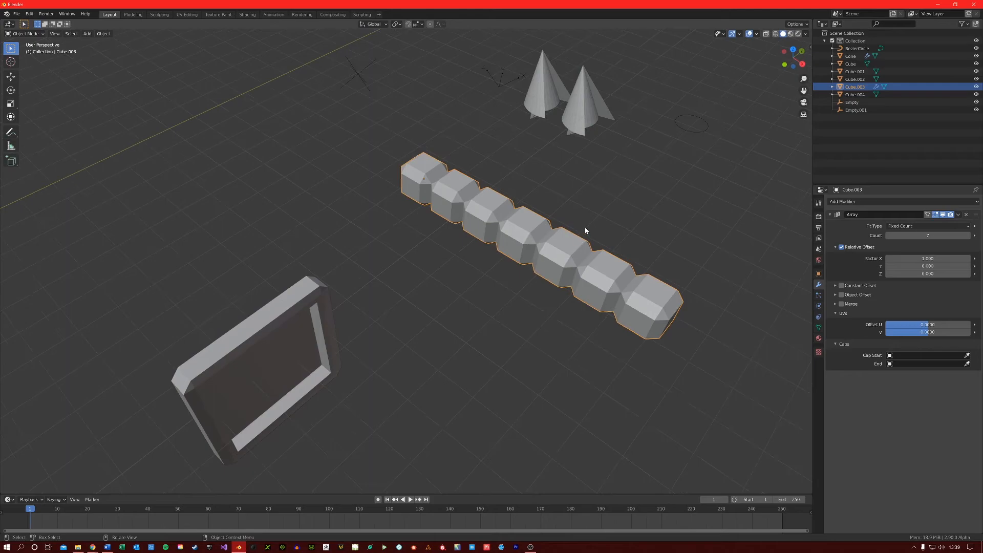
# Set Cube.004 as both the Cap Start and Cap End object of the array
pyautogui.click(912, 355)
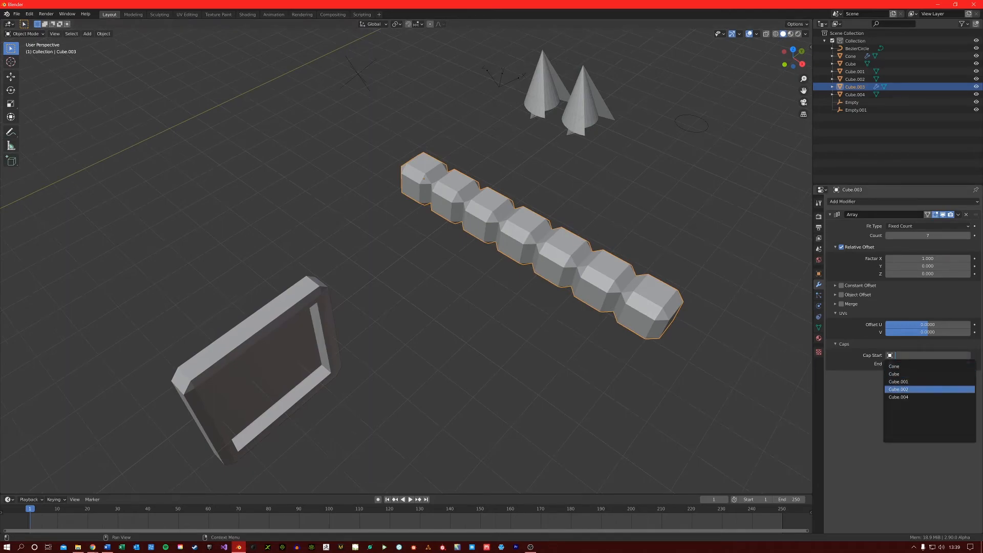
pyautogui.click(912, 399)
pyautogui.keyDown('shift'); pyautogui.moveTo(658, 344); pyautogui.dragTo(632, 336, button='middle'); pyautogui.keyUp('shift')
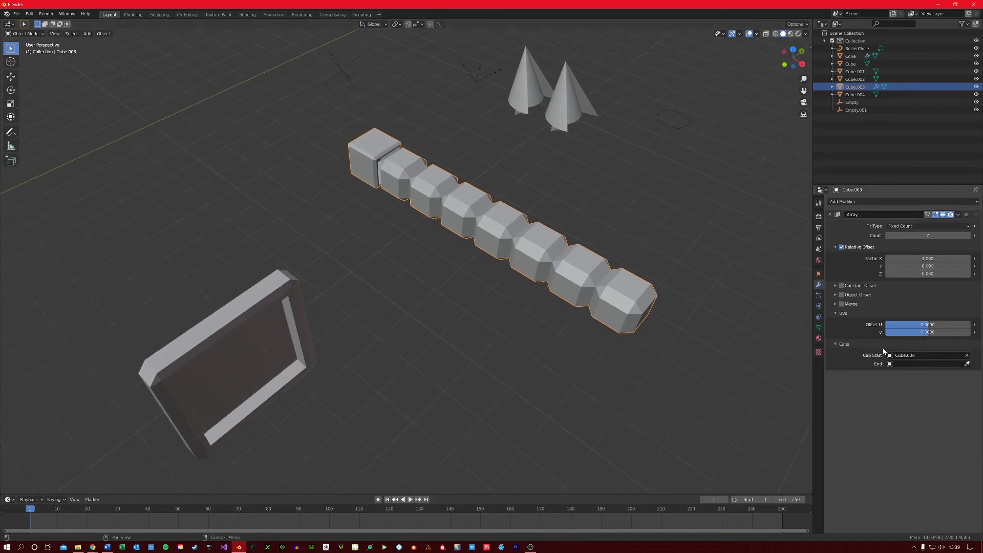
pyautogui.click(916, 364)
pyautogui.click(914, 406)
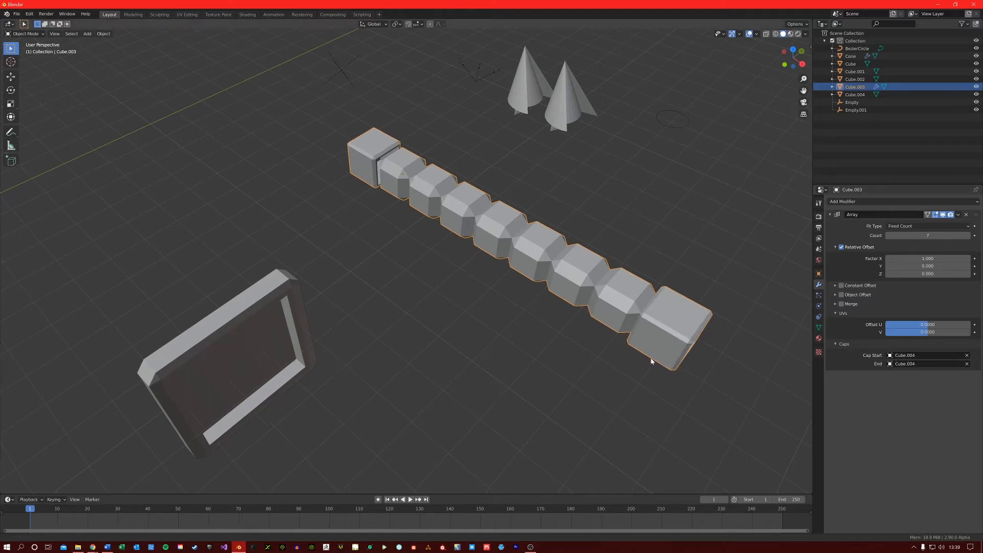
pyautogui.keyDown('shift'); pyautogui.moveTo(652, 361); pyautogui.dragTo(648, 358, button='middle'); pyautogui.keyUp('shift')
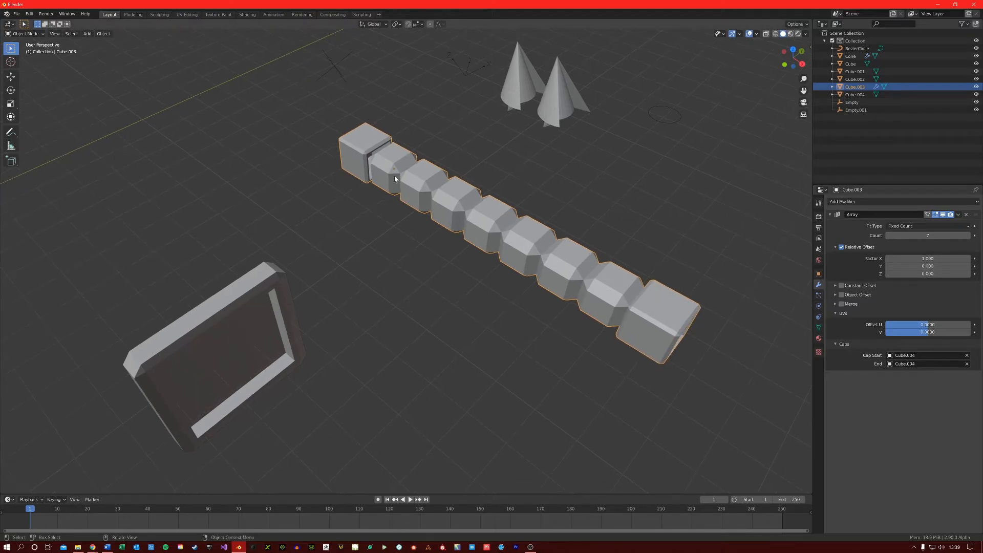
# Scale the capped chain down along X into a compact block, trying then cancelling a Y rotation
pyautogui.press('s')
pyautogui.press('x')
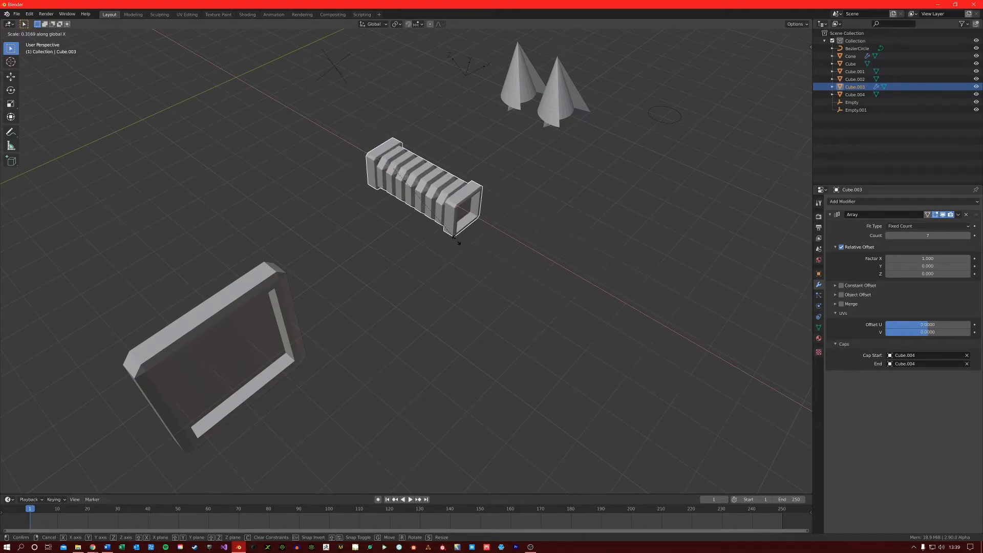
pyautogui.click(464, 244)
pyautogui.press('r')
pyautogui.press('y')
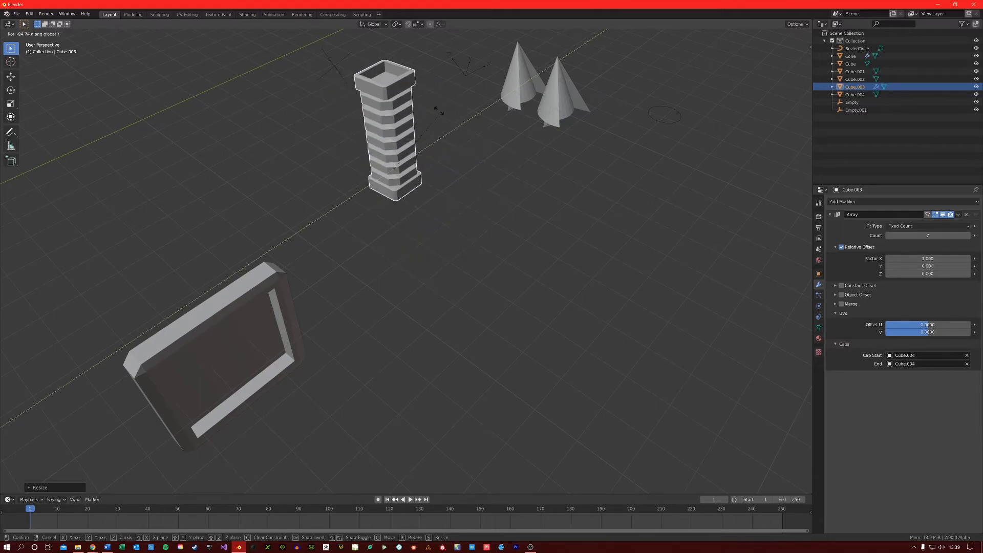
pyautogui.rightClick(379, 97)
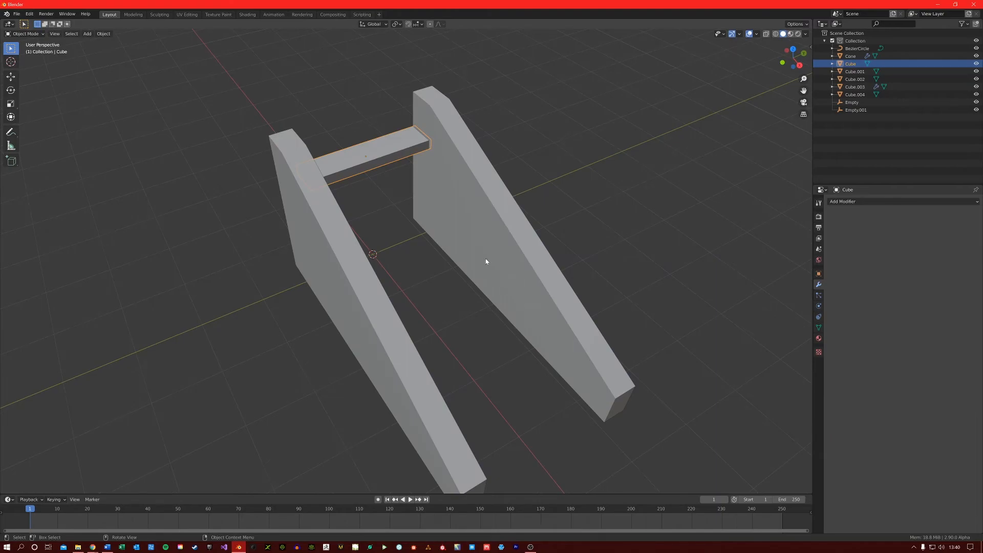
# Paste a duplicate of the bridging beam and drop it in place
pyautogui.moveTo(486, 262); pyautogui.dragTo(484, 258, button='middle')
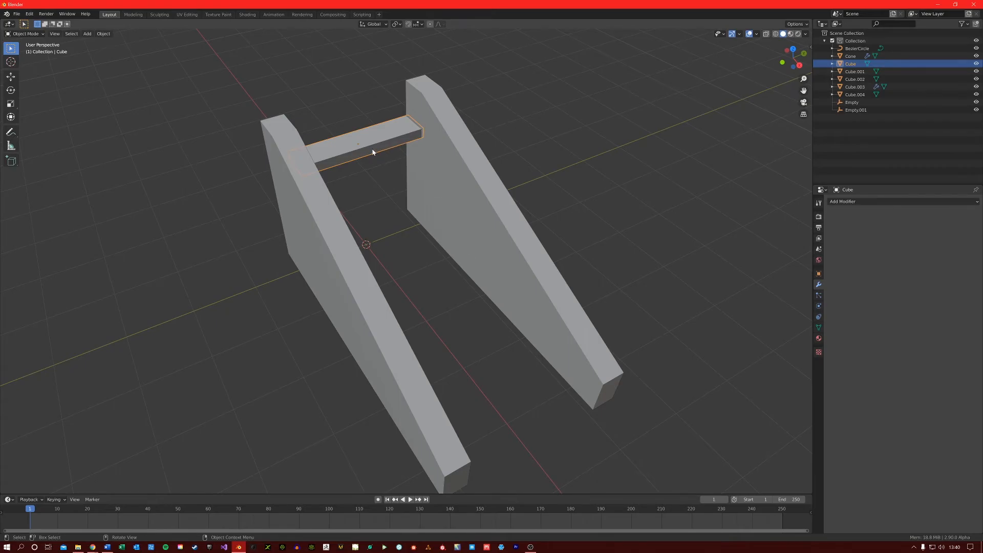
pyautogui.hotkey('ctrl', 'c')
pyautogui.hotkey('ctrl', 'v')
pyautogui.press('g')
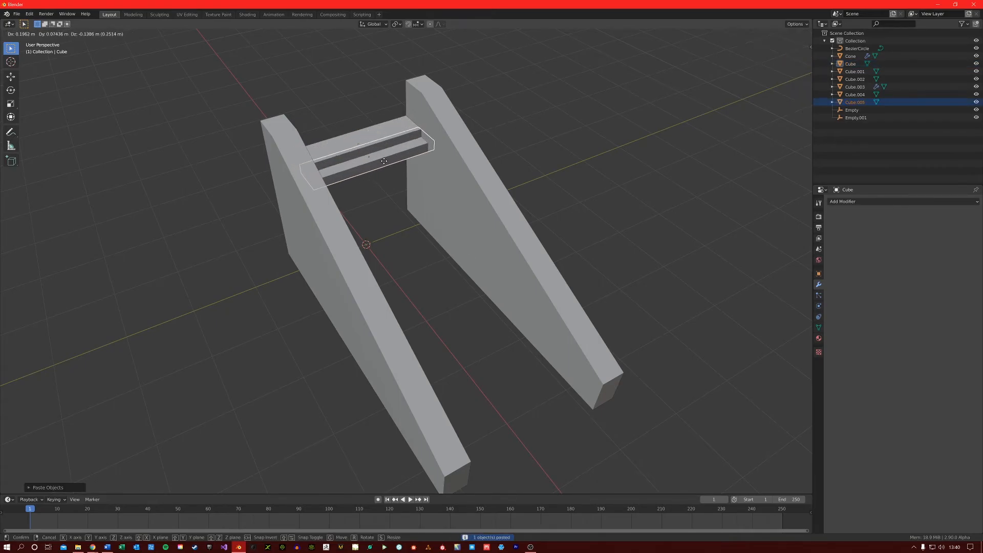
pyautogui.click(386, 165)
# Abandon moving the copy along Z and undo the paste, leaving the original beam
pyautogui.press('g')
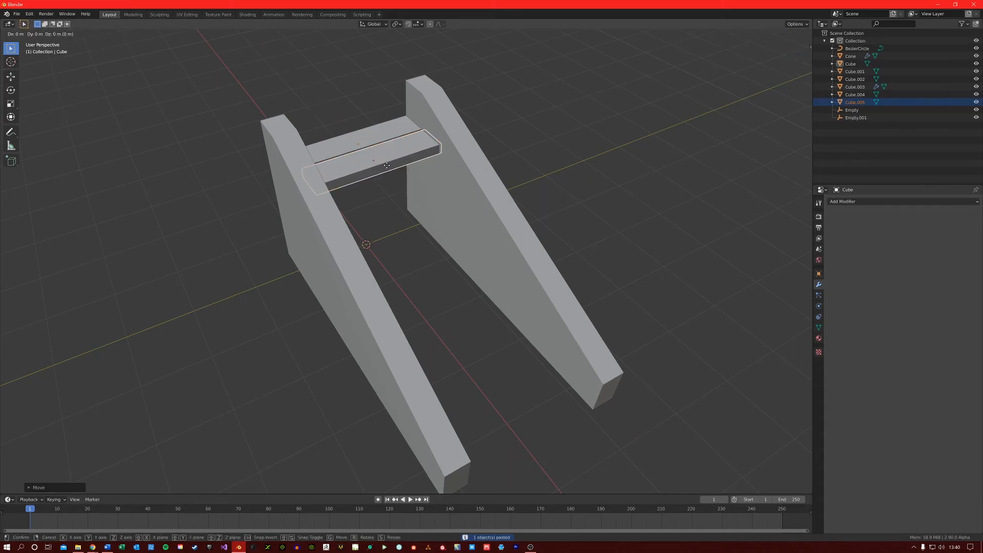
pyautogui.press('z')
pyautogui.press('Escape')
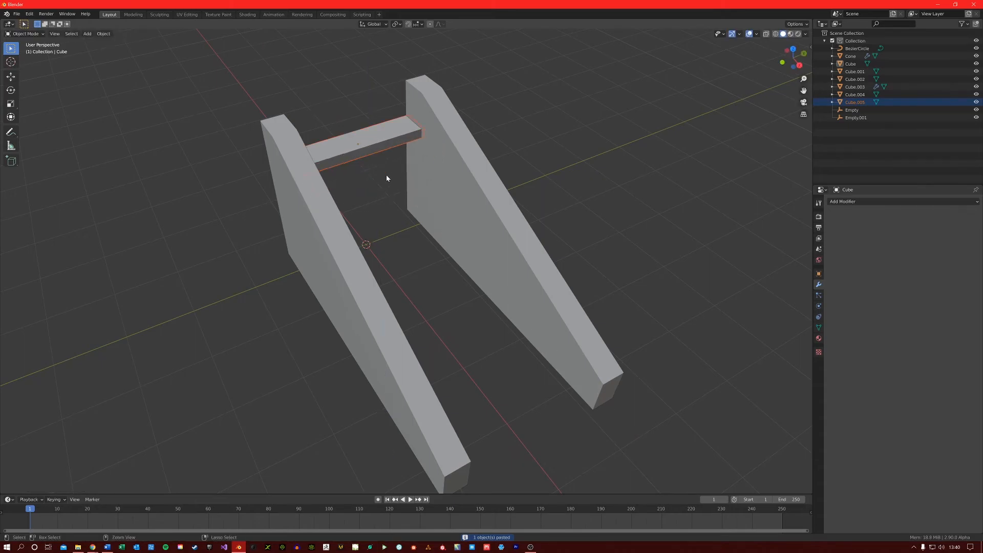
pyautogui.hotkey('ctrl', 'z')
pyautogui.moveTo(386, 174)
pyautogui.keyDown('ctrl'); pyautogui.mouseDown(button='middle')
pyautogui.moveTo(410, 174)
pyautogui.moveTo(386, 181)
pyautogui.mouseUp(button='middle'); pyautogui.keyUp('ctrl')
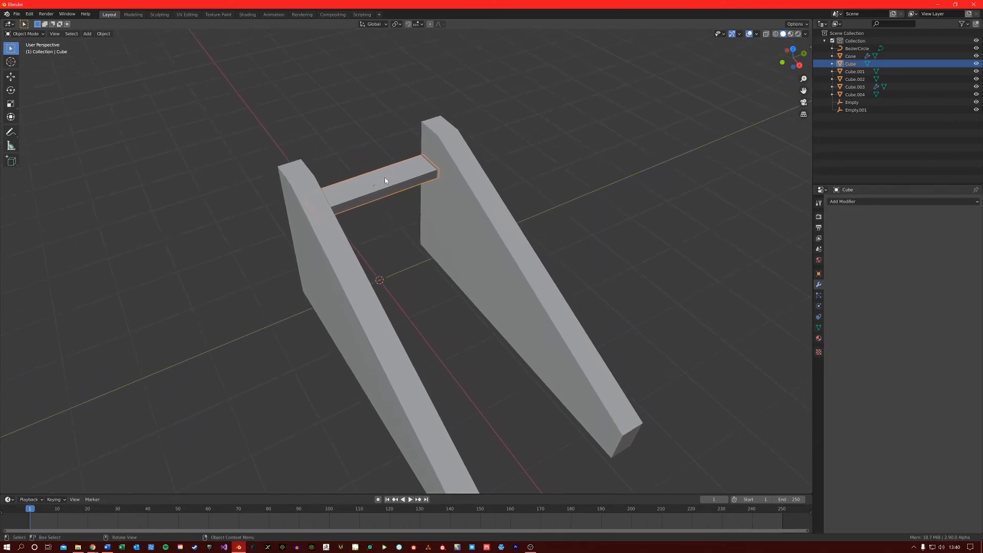
# Add an Array modifier to the beam with Relative Offset Z -1 and Count 10 for a staircase
pyautogui.click(861, 202)
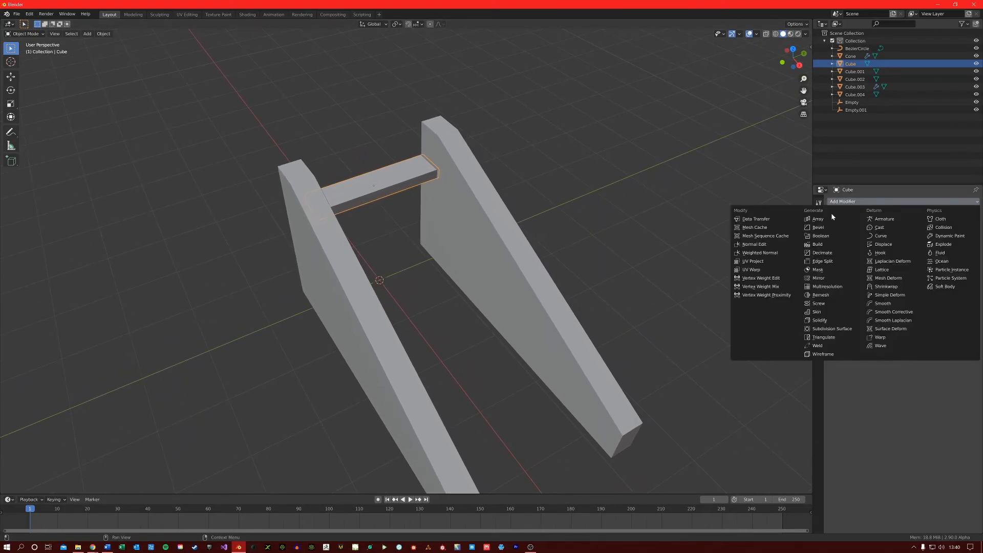
pyautogui.click(819, 218)
pyautogui.moveTo(406, 220); pyautogui.dragTo(418, 229, button='middle')
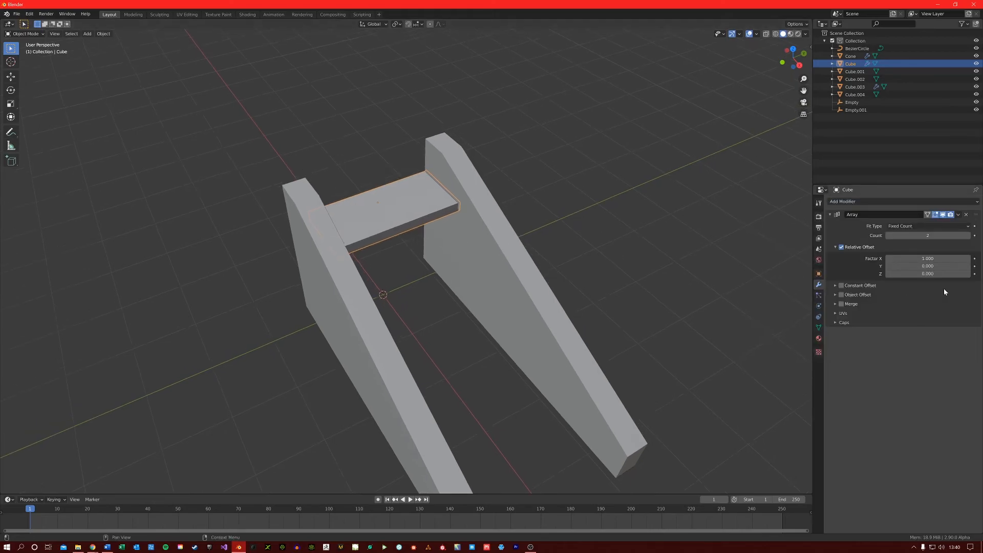
pyautogui.doubleClick(930, 274)
pyautogui.press('BackSpace')
pyautogui.write('1')
pyautogui.press('Return')
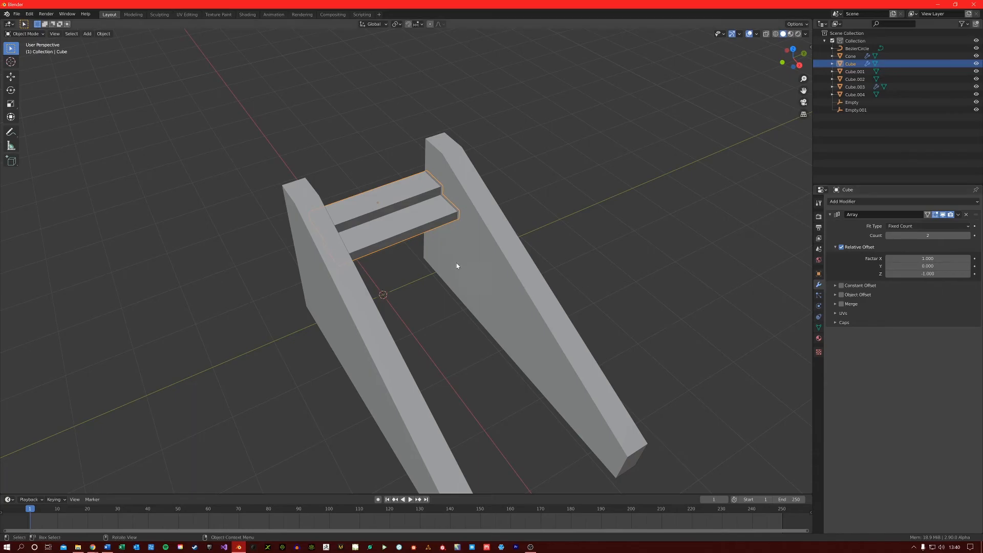
pyautogui.scroll(3, 456, 266)
pyautogui.scroll(2, 453, 289)
pyautogui.scroll(2, 445, 269)
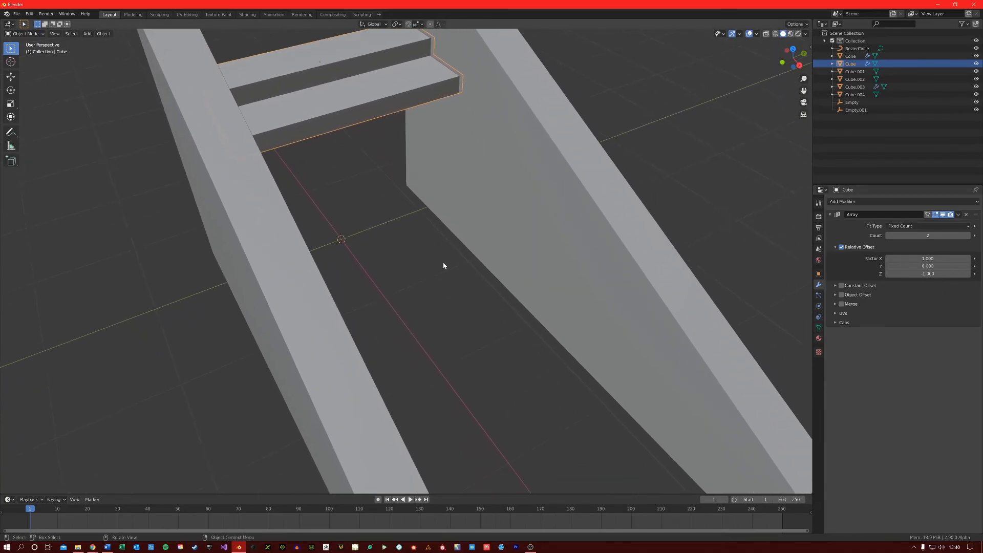
pyautogui.scroll(-4, 444, 267)
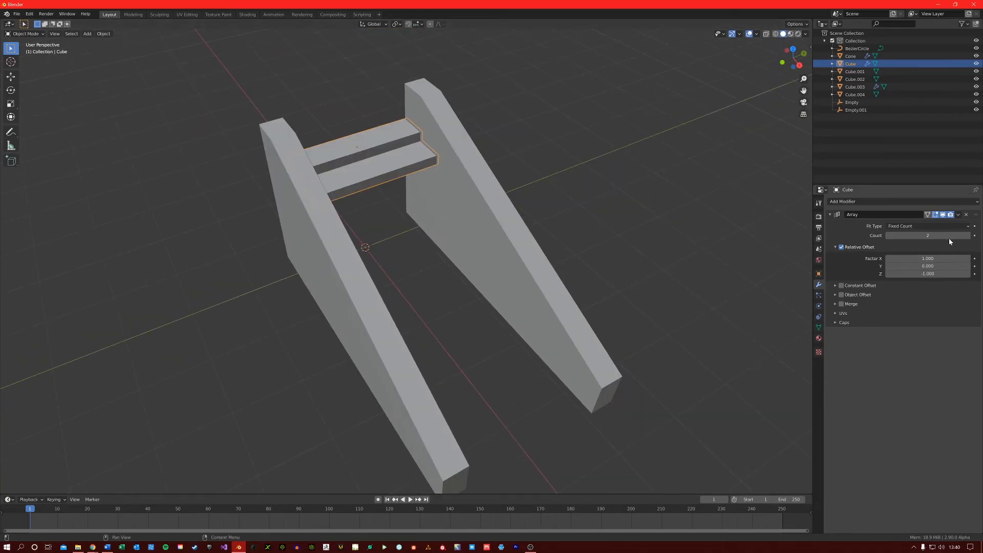
pyautogui.click(929, 235)
pyautogui.write('0')
pyautogui.press('Return')
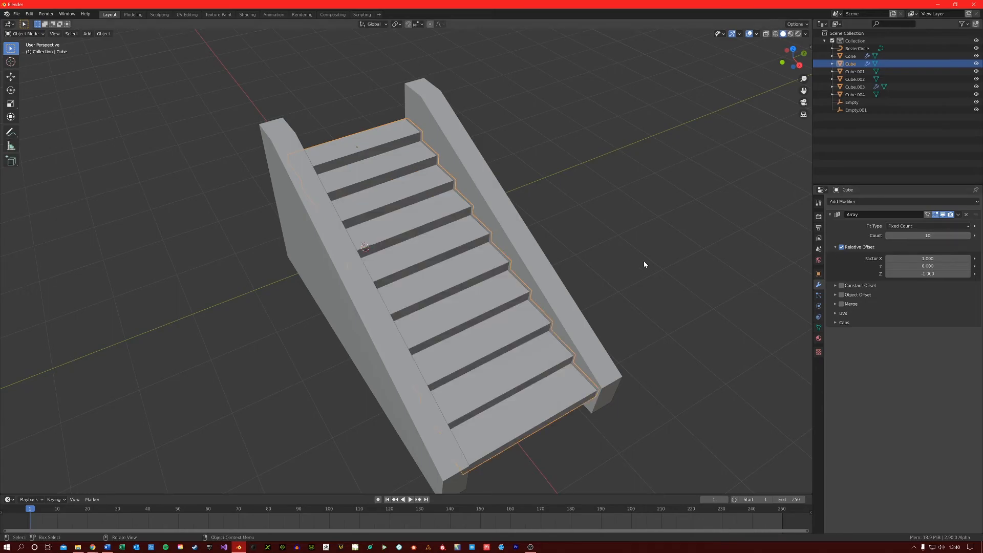
# Apply the array so the ten steps become real geometry, briefly checking in Edit Mode
pyautogui.click(610, 281)
pyautogui.moveTo(610, 281)
pyautogui.mouseDown(button='middle')
pyautogui.moveTo(579, 316)
pyautogui.moveTo(568, 307)
pyautogui.moveTo(561, 317)
pyautogui.mouseUp(button='middle')
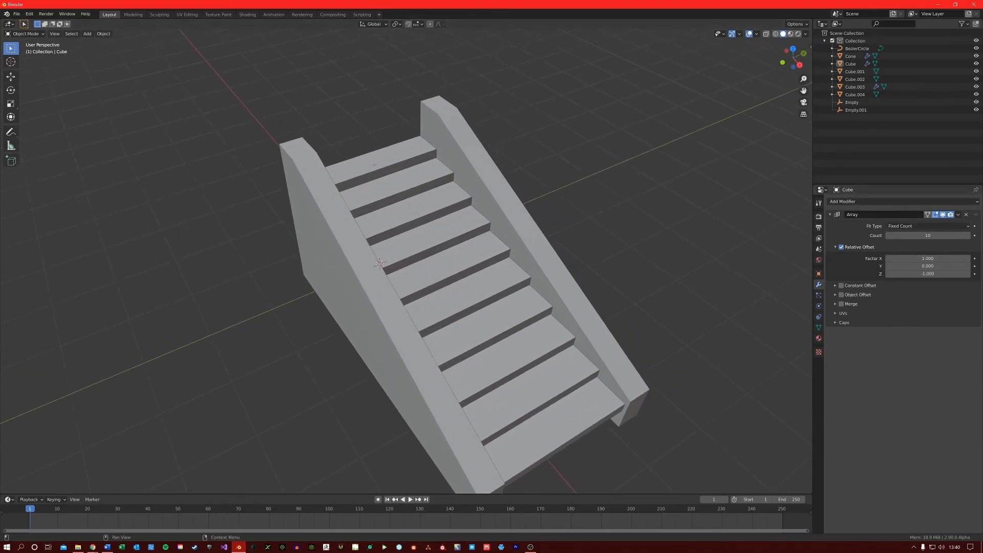
pyautogui.click(958, 218)
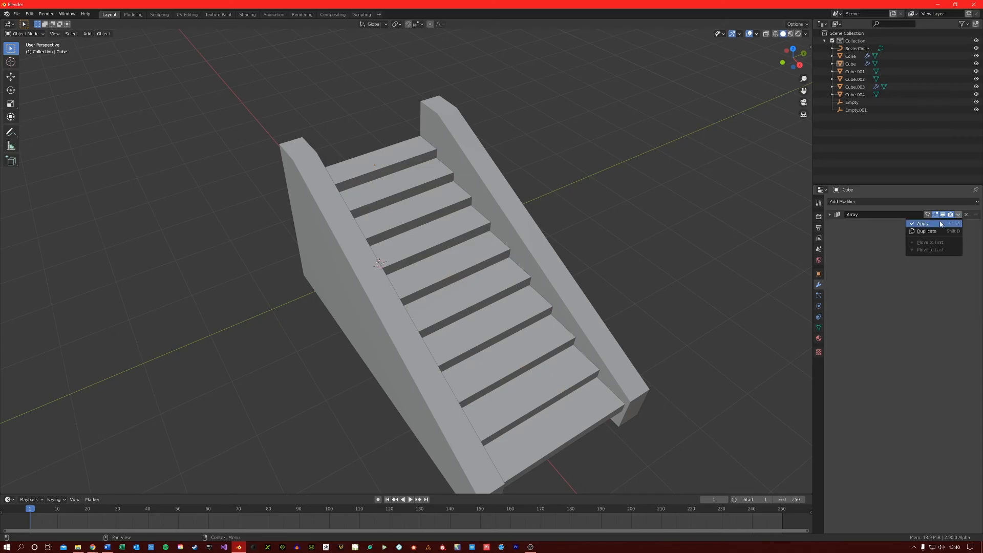
pyautogui.click(939, 225)
pyautogui.press('Tab')
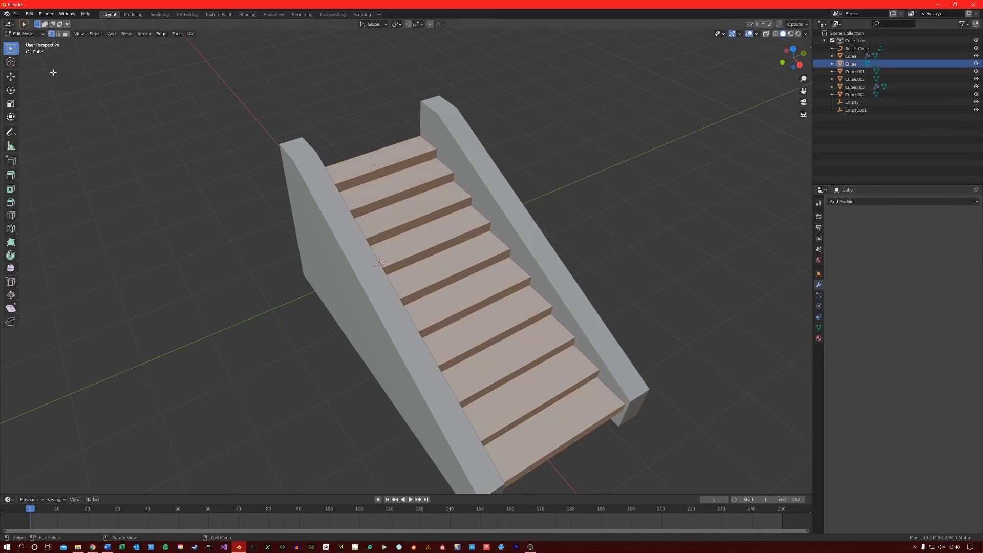
pyautogui.click(66, 34)
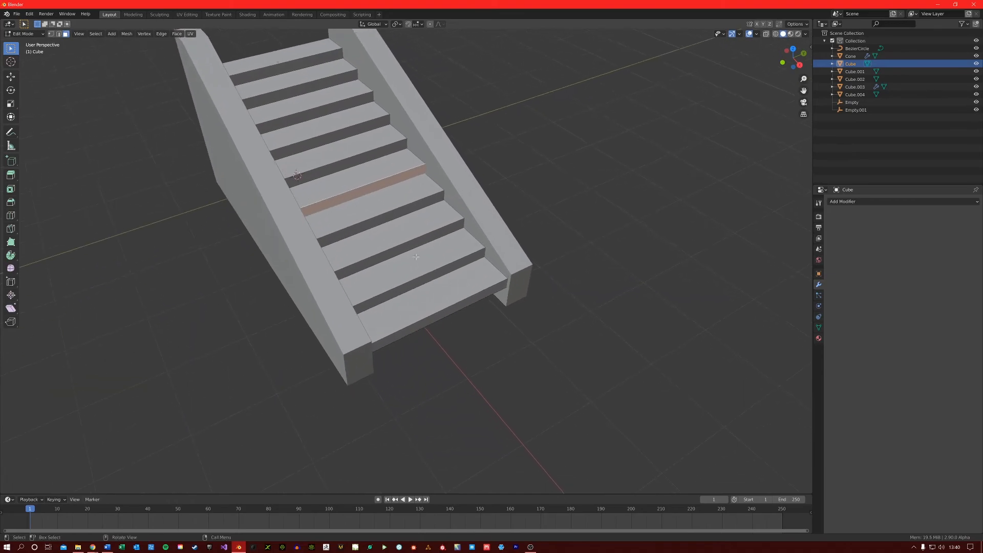
pyautogui.press('Tab')
pyautogui.scroll(-5, 523, 300)
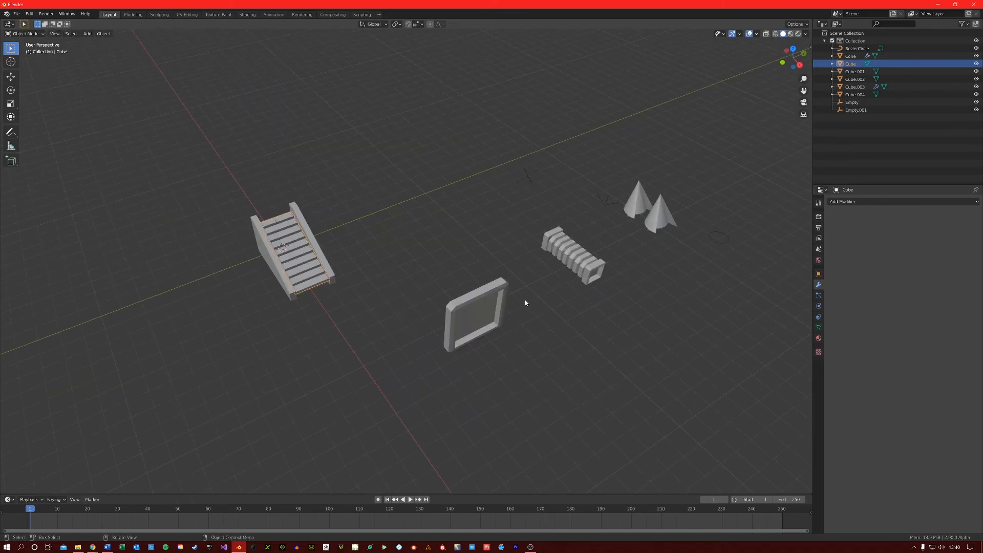
pyautogui.click(898, 202)
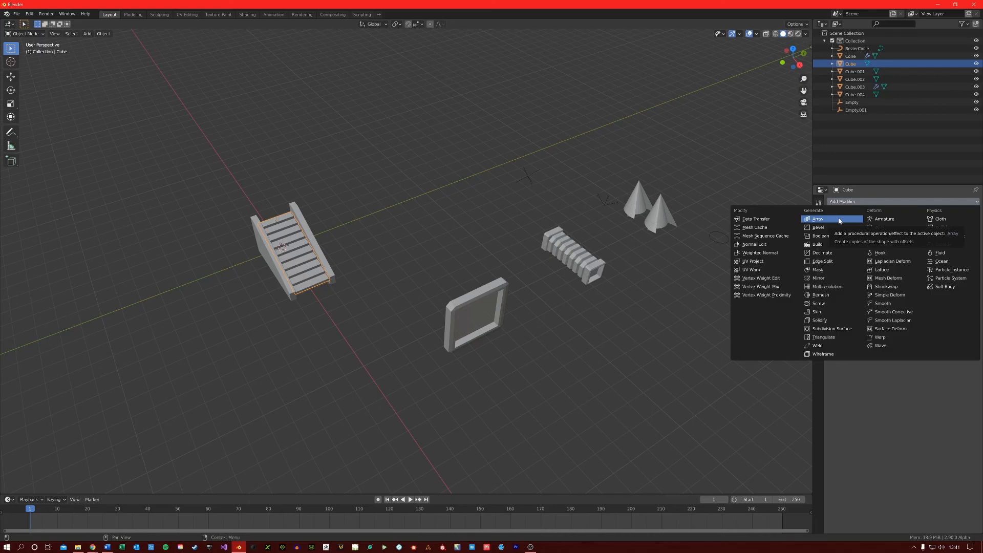
pyautogui.click(875, 200)
pyautogui.click(381, 362)
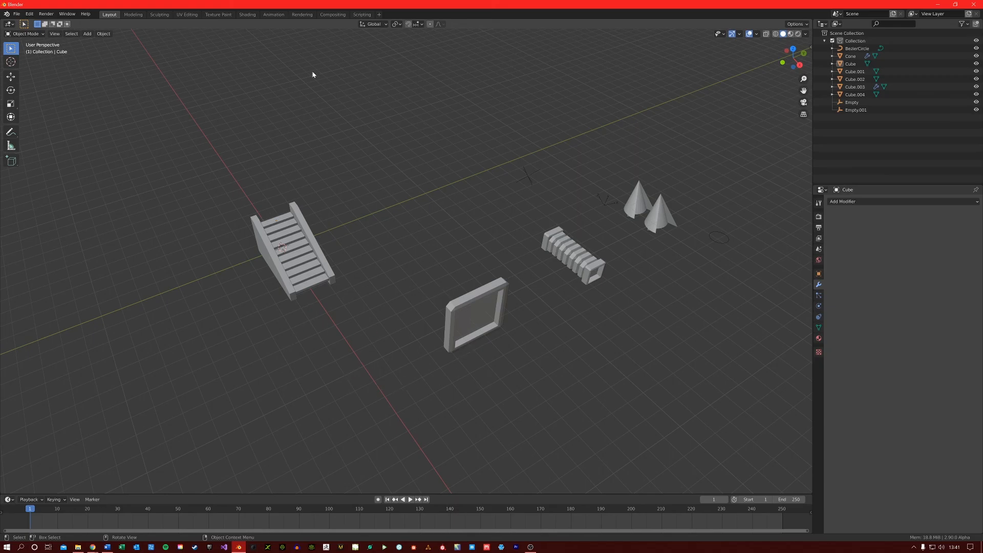
pyautogui.click(897, 202)
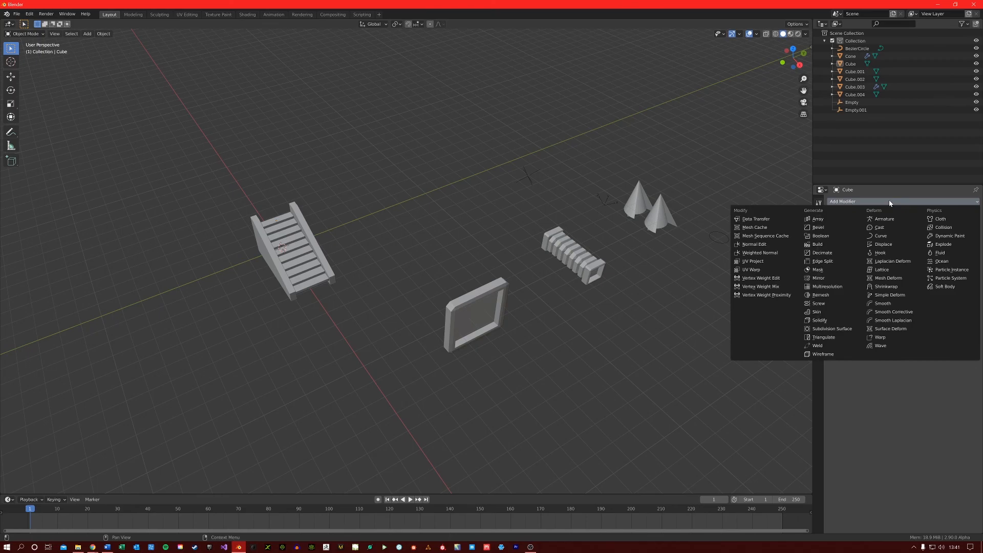